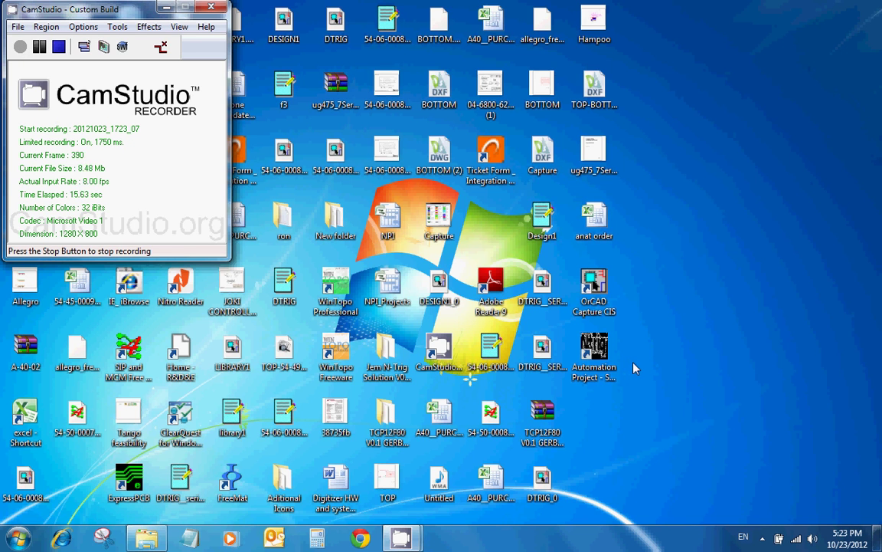
Step: Open the N-Trig Automation Scripts tool and fill the G4SiP form with its example values
{"action": "left_click", "coordinate": [598, 351]}
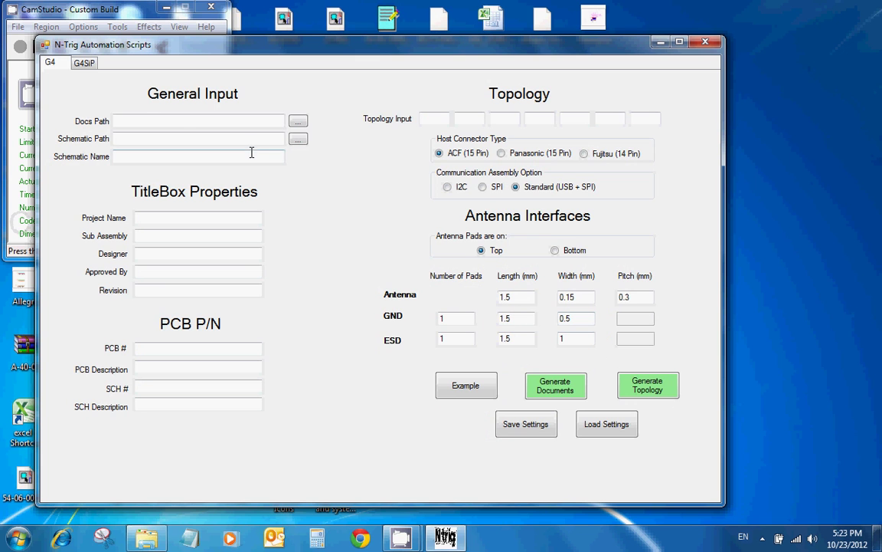
{"action": "left_click", "coordinate": [86, 63]}
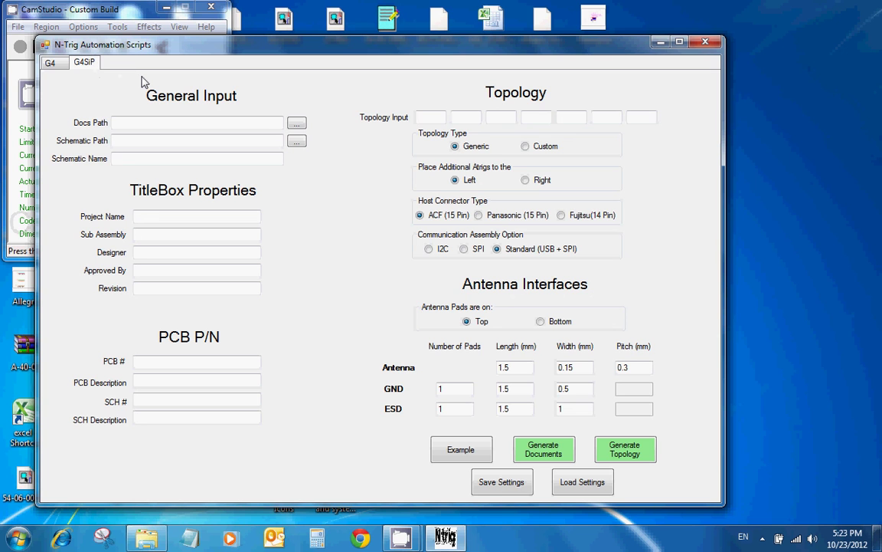
{"action": "left_click", "coordinate": [462, 451]}
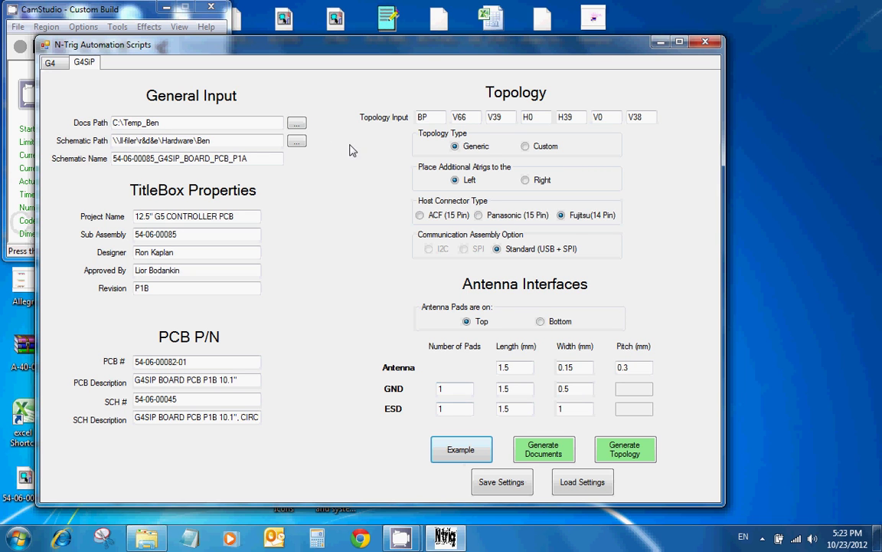
Step: Change the Schematic Path in the G4SiP general input to c:\Ben
{"action": "left_click", "coordinate": [213, 123]}
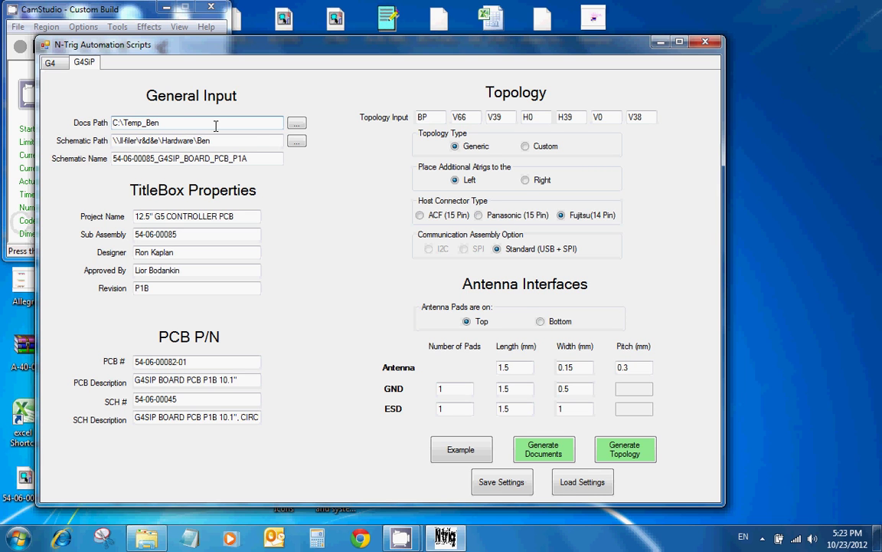
{"action": "left_click", "coordinate": [251, 141]}
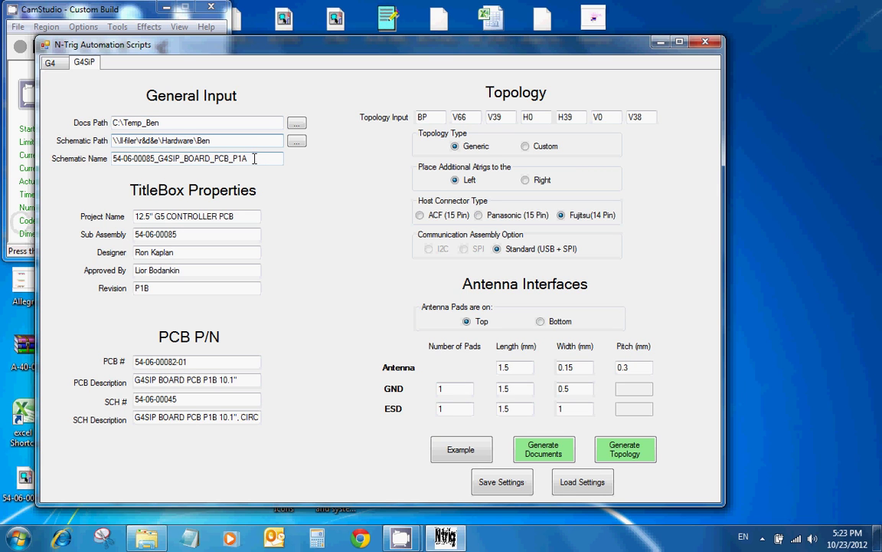
{"action": "left_click", "coordinate": [256, 159]}
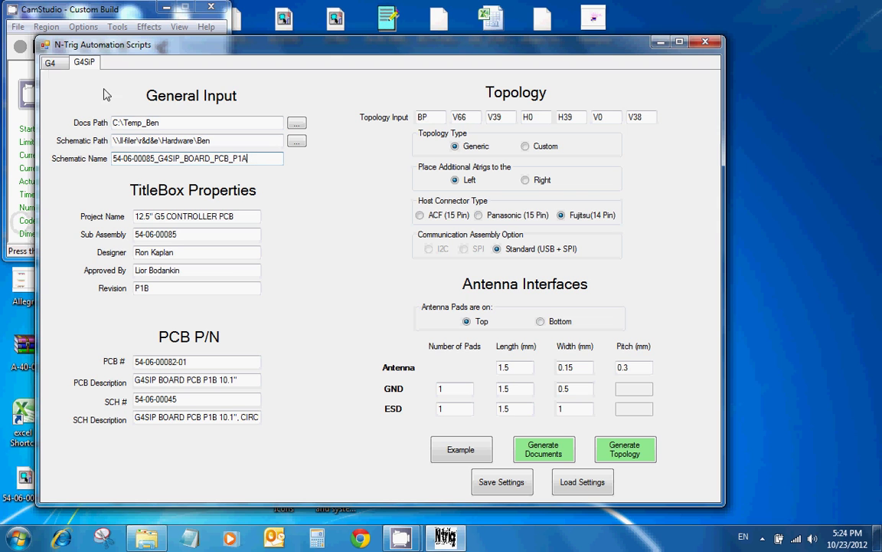
{"action": "left_click", "coordinate": [24, 52]}
{"action": "left_click", "coordinate": [44, 50]}
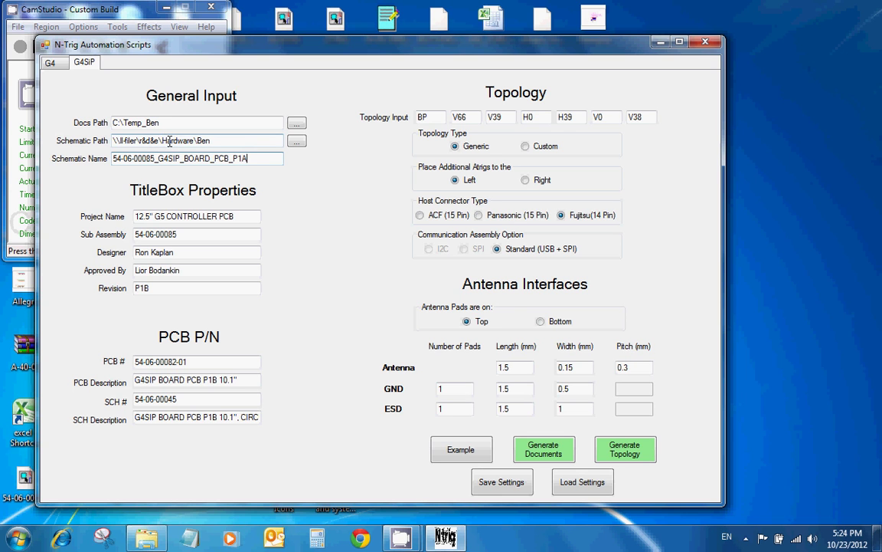
{"action": "left_click_drag", "start_coordinate": [194, 140], "coordinate": [93, 144]}
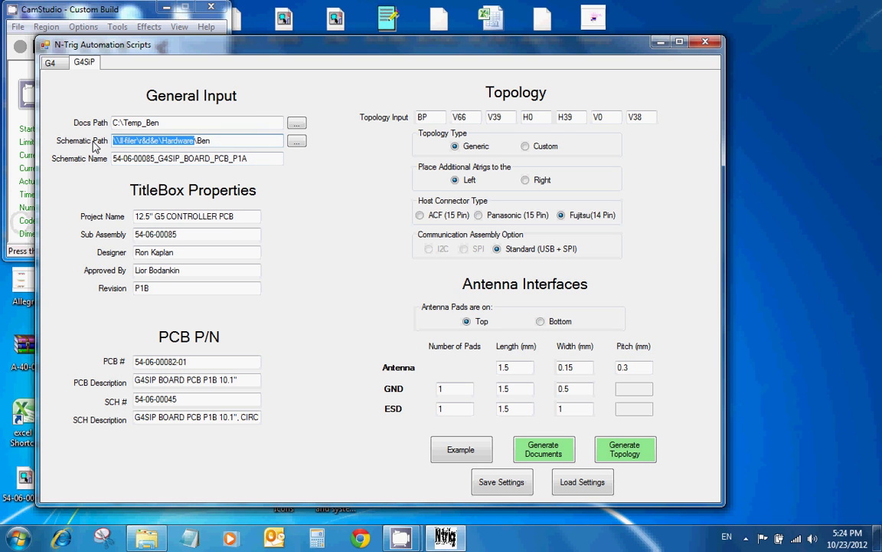
{"action": "type", "text": "c:"}
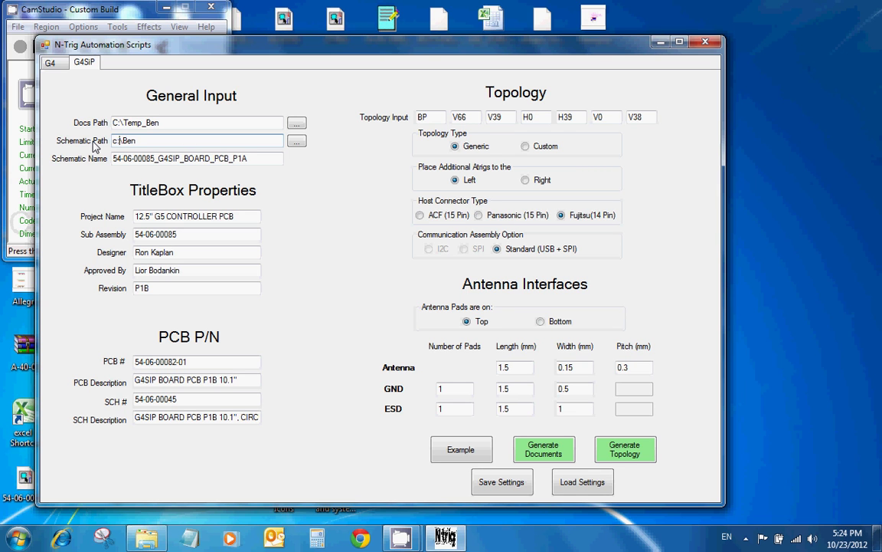
Step: Review the title box properties and the PCB and schematic part numbers and descriptions
{"action": "left_click", "coordinate": [241, 217]}
{"action": "left_click", "coordinate": [236, 236]}
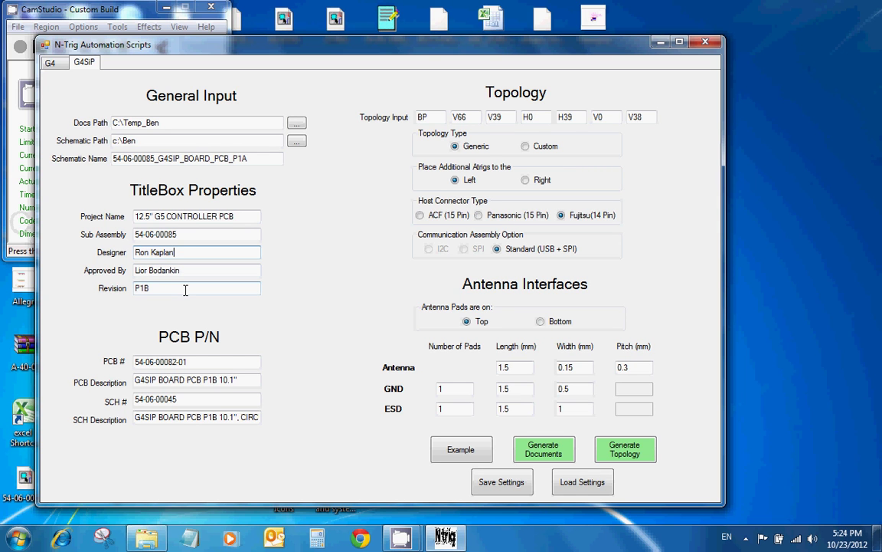
{"action": "left_click", "coordinate": [196, 363]}
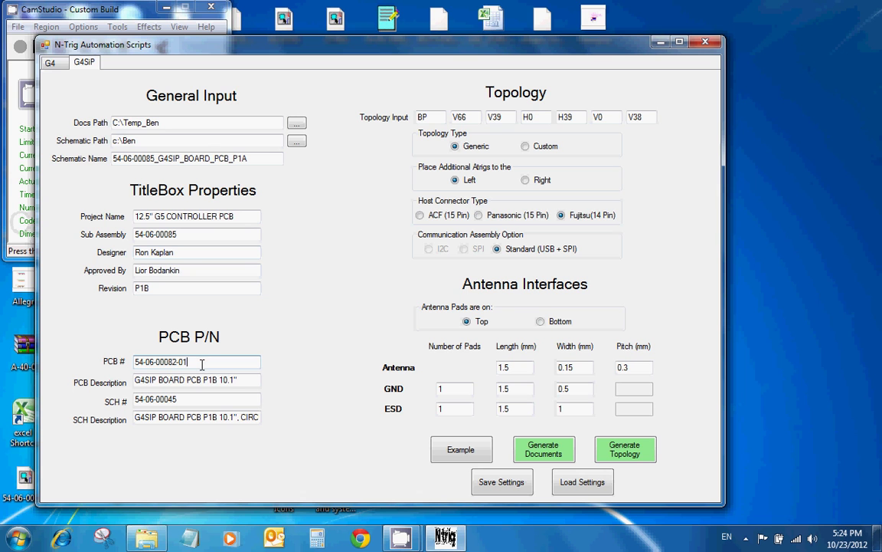
{"action": "left_click", "coordinate": [207, 400]}
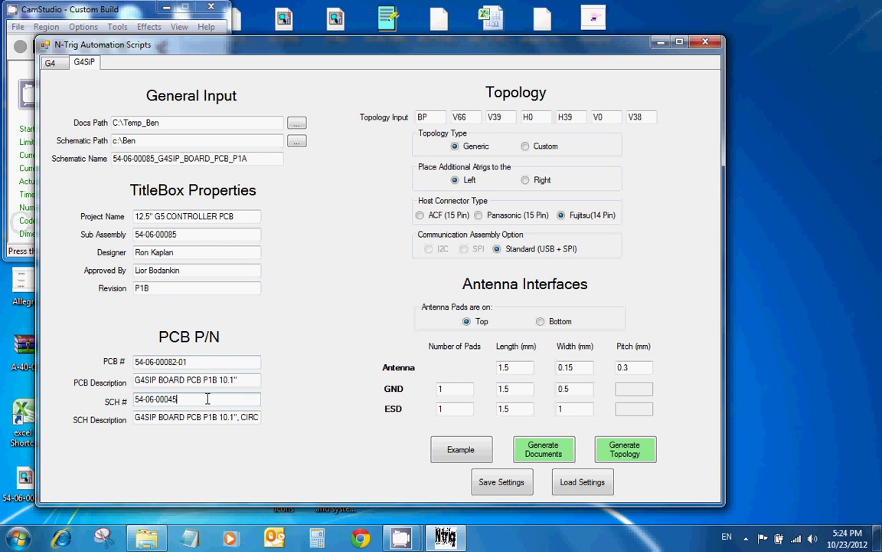
{"action": "left_click", "coordinate": [203, 362]}
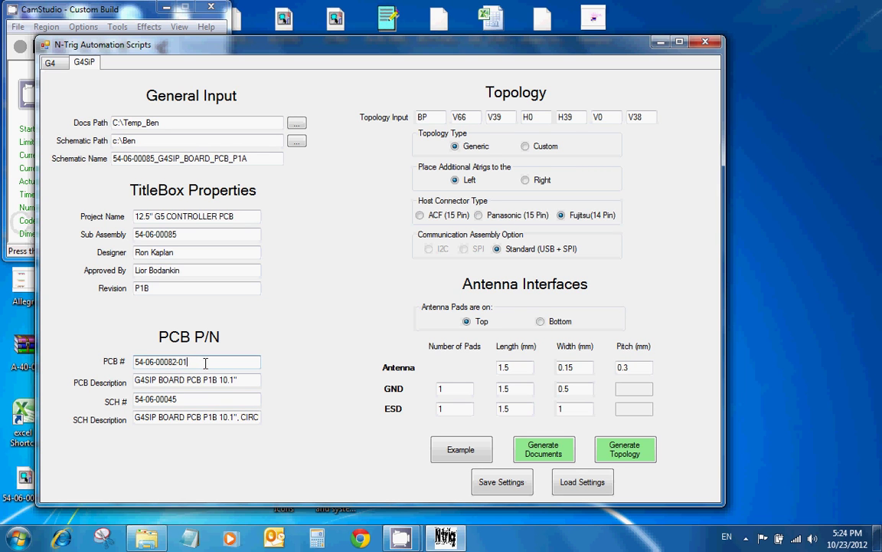
{"action": "left_click", "coordinate": [245, 381]}
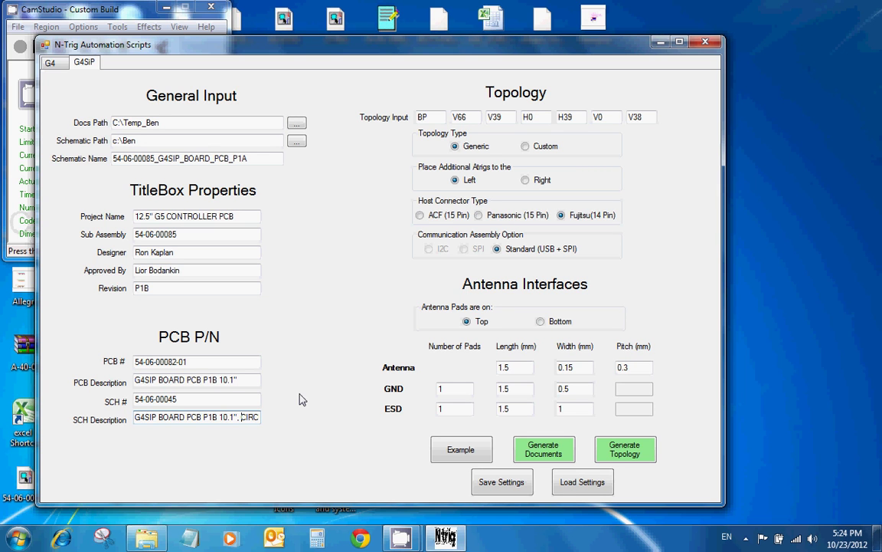
Step: Generate the G4SiP topology with the Panasonic (15 Pin) host connector and the I2C communication assembly option
{"action": "left_click", "coordinate": [435, 115]}
{"action": "left_click", "coordinate": [478, 215]}
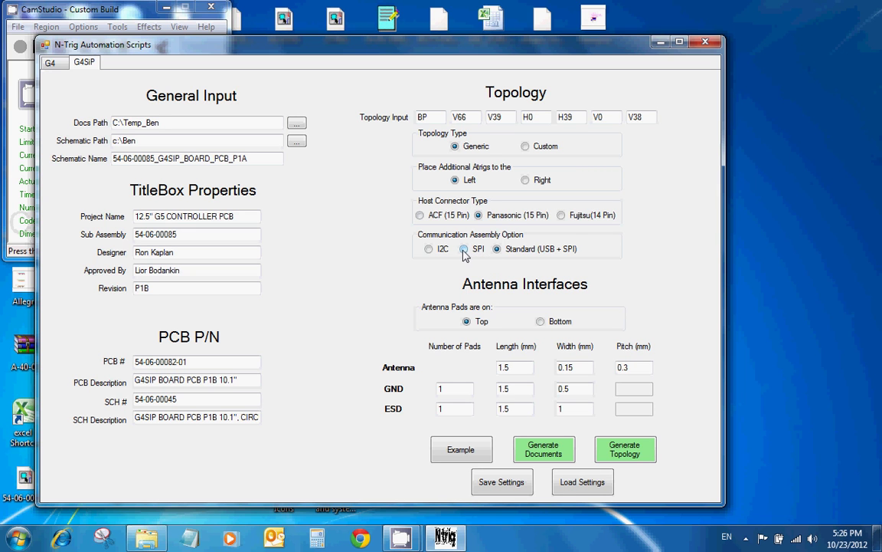
{"action": "left_click", "coordinate": [467, 251]}
{"action": "left_click", "coordinate": [428, 250]}
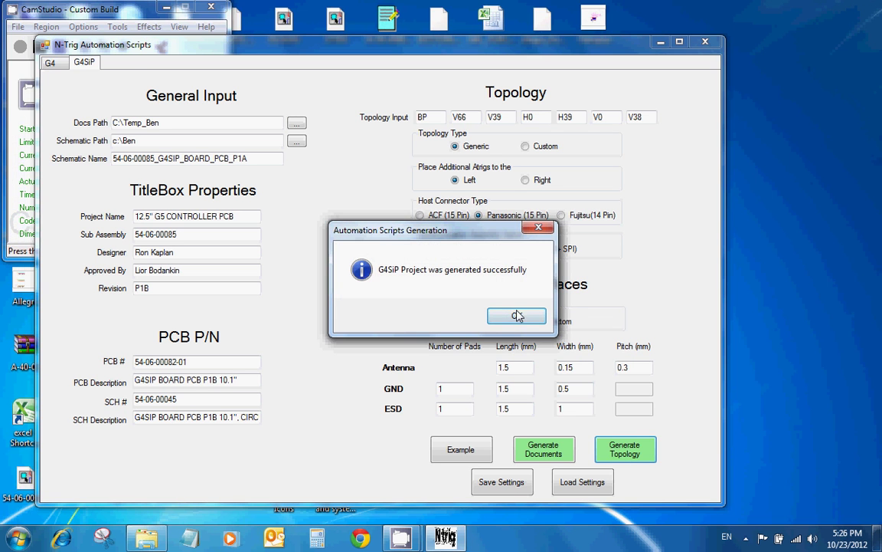
{"action": "left_click", "coordinate": [516, 315]}
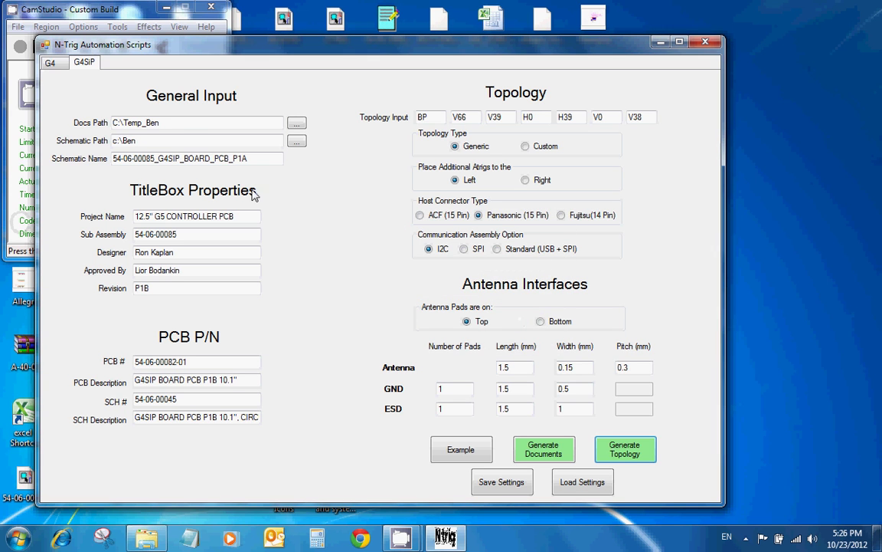
Step: Copy the Docs Path, go to C:\Temp_Ben in Windows Explorer, and open the topology workbook from its topology folder
{"action": "left_click_drag", "start_coordinate": [160, 123], "coordinate": [108, 131]}
{"action": "key", "text": "ctrl+c"}
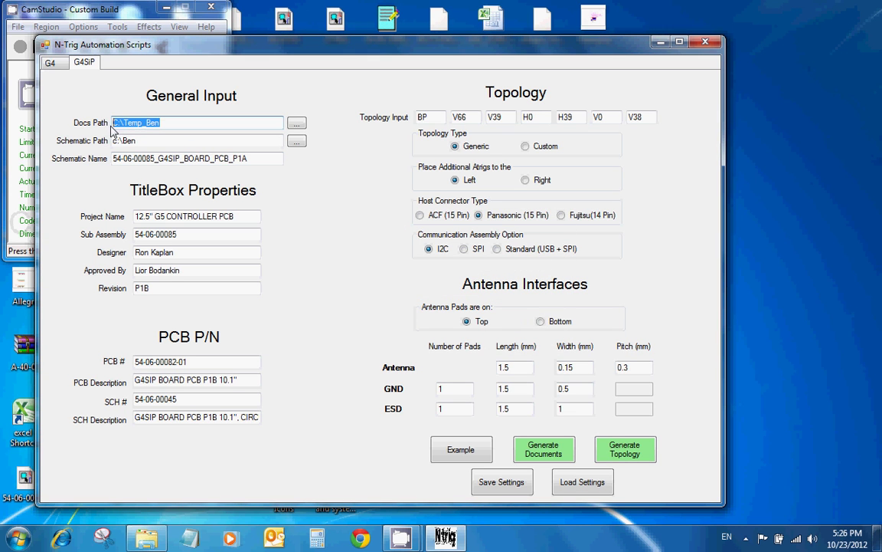
{"action": "left_click", "coordinate": [146, 538]}
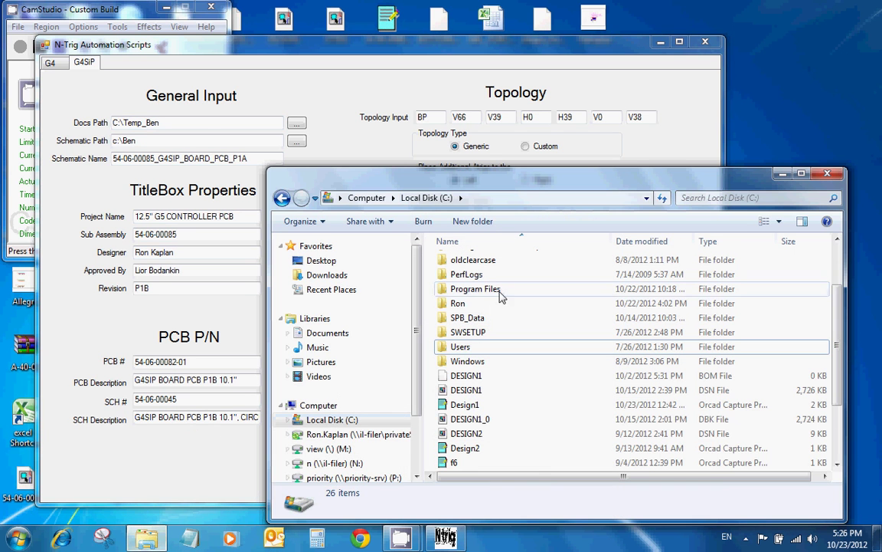
{"action": "left_click", "coordinate": [512, 201]}
{"action": "key", "text": "ctrl+v"}
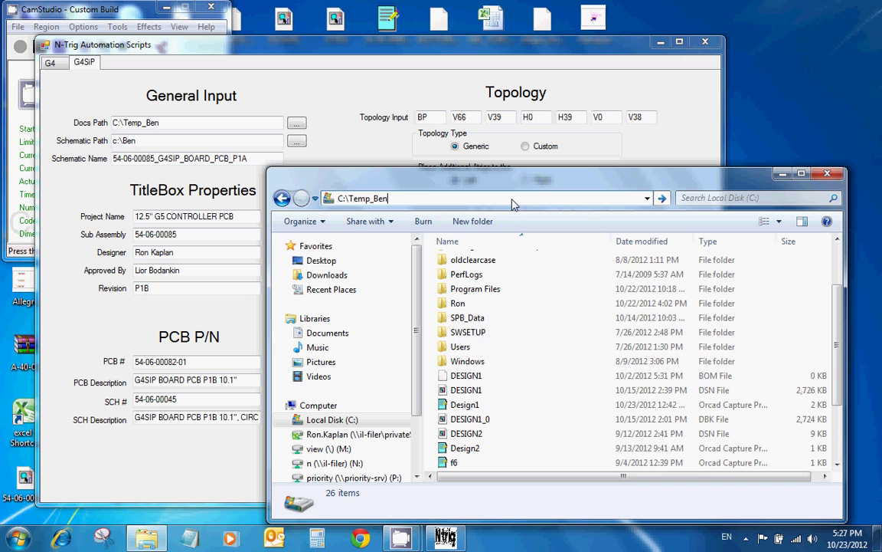
{"action": "key", "text": "Return"}
{"action": "double_click", "coordinate": [467, 262]}
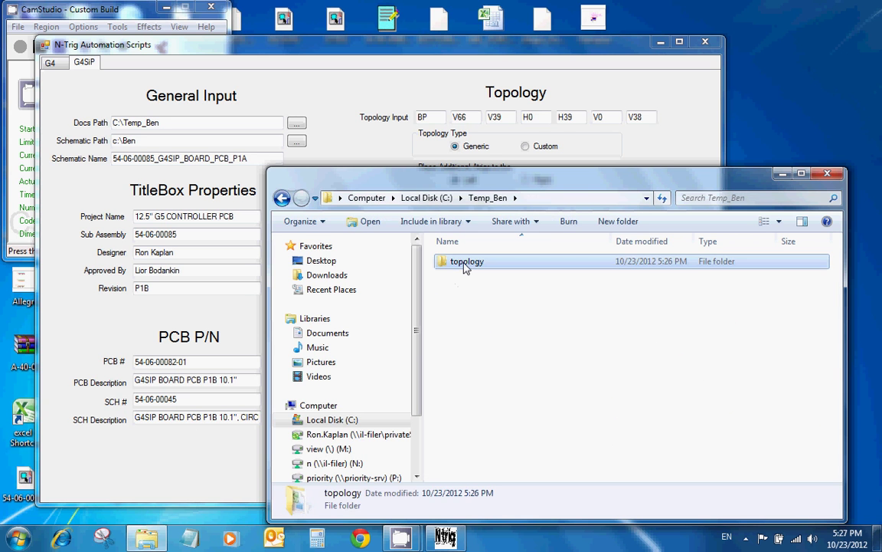
{"action": "double_click", "coordinate": [465, 263]}
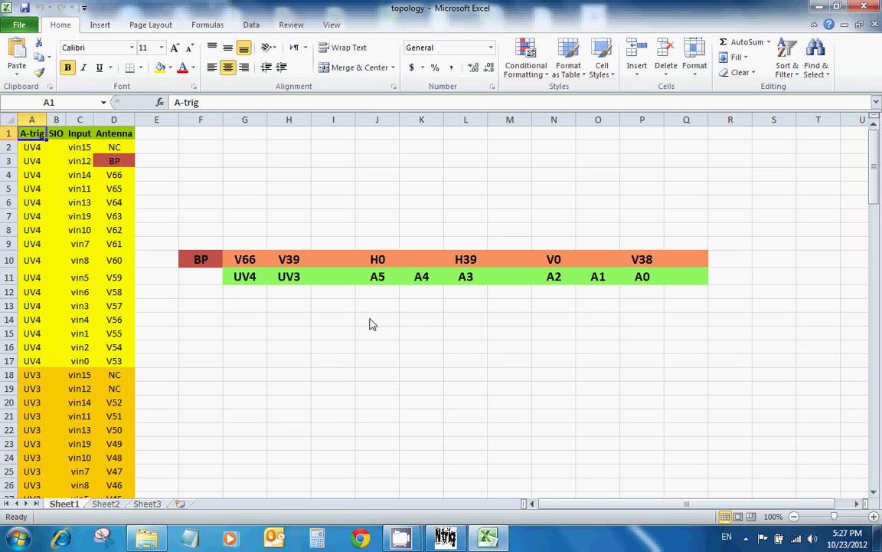
Step: Look through the antenna-to-input assignments on Sheet1 of the topology workbook and close it
{"action": "scroll", "coordinate": [102, 170], "scroll_direction": "down", "scroll_amount": 3}
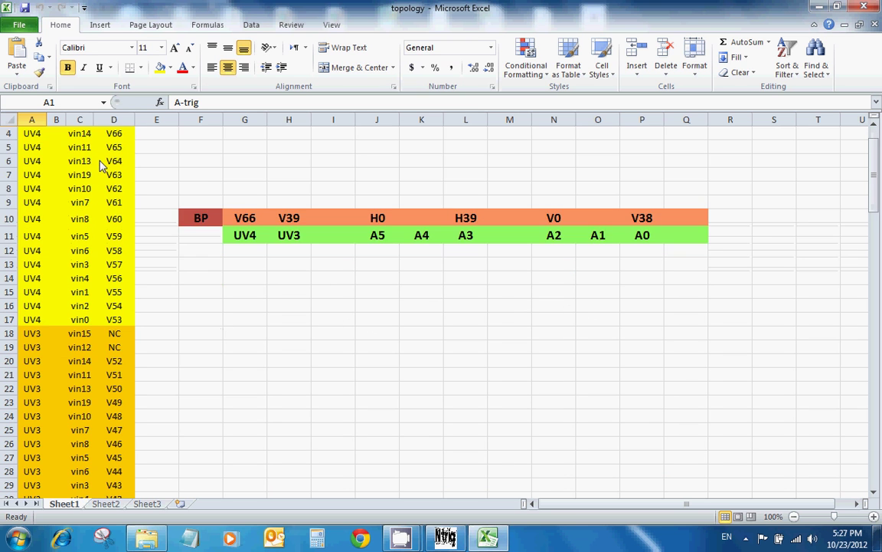
{"action": "scroll", "coordinate": [102, 167], "scroll_direction": "down", "scroll_amount": 19}
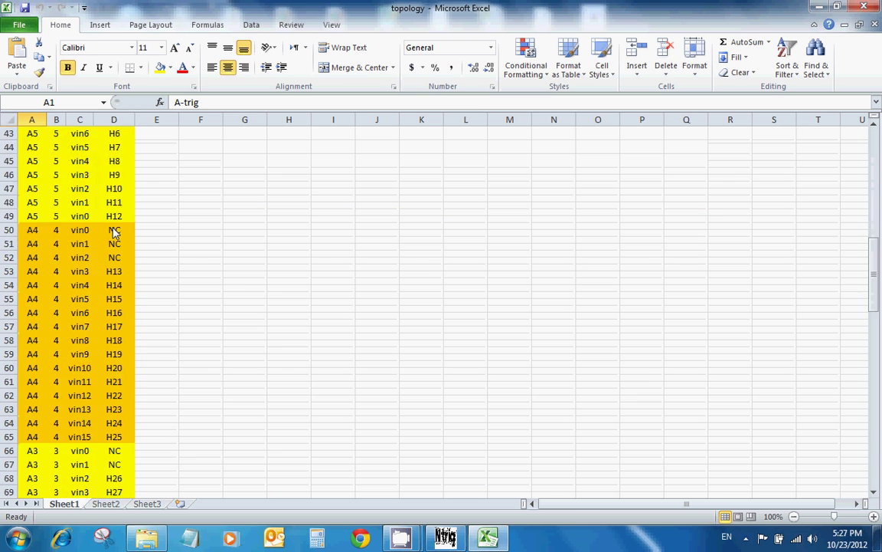
{"action": "scroll", "coordinate": [113, 239], "scroll_direction": "down", "scroll_amount": 19}
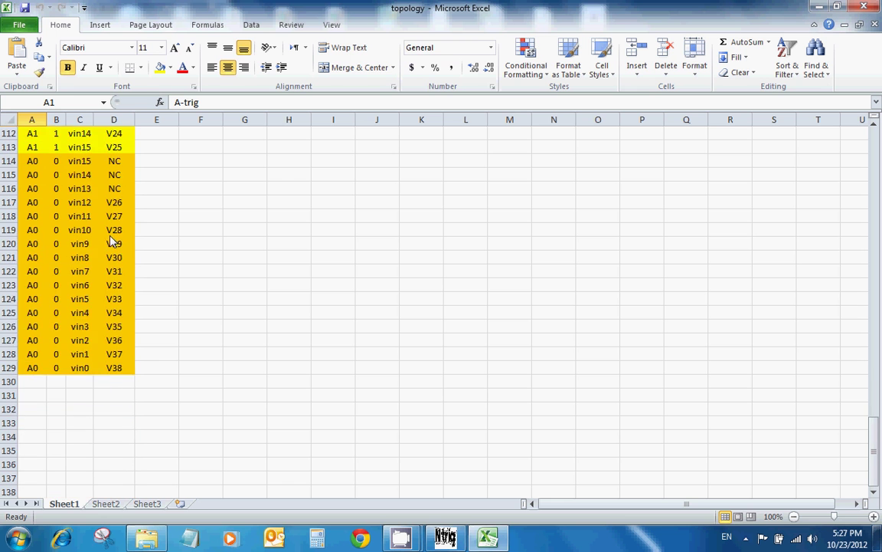
{"action": "scroll", "coordinate": [110, 238], "scroll_direction": "up", "scroll_amount": 3}
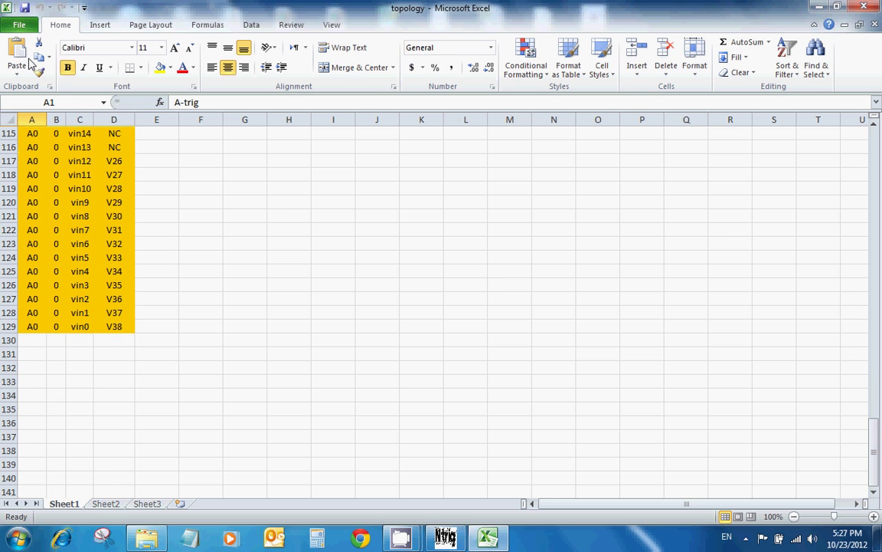
{"action": "left_click", "coordinate": [864, 6]}
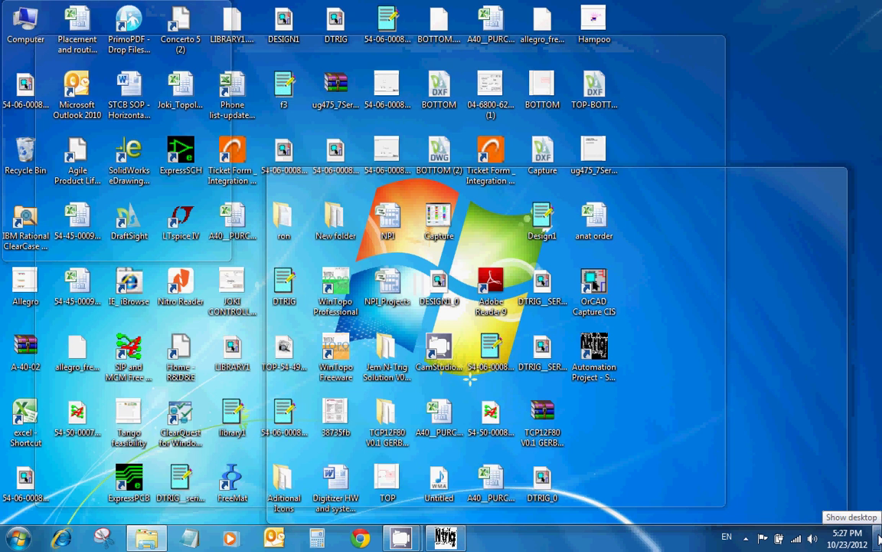
Step: Show the desktop and launch OrCAD Capture CIS
{"action": "left_click", "coordinate": [879, 538]}
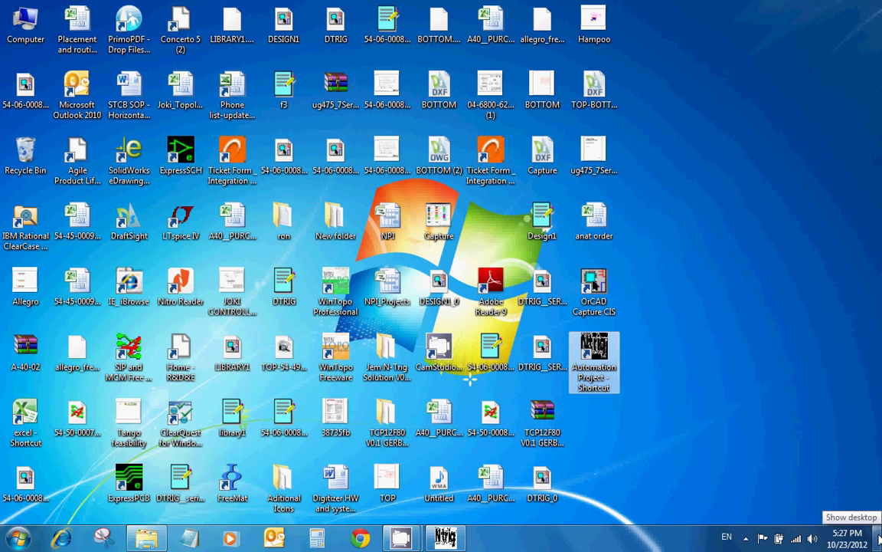
{"action": "left_click", "coordinate": [598, 282]}
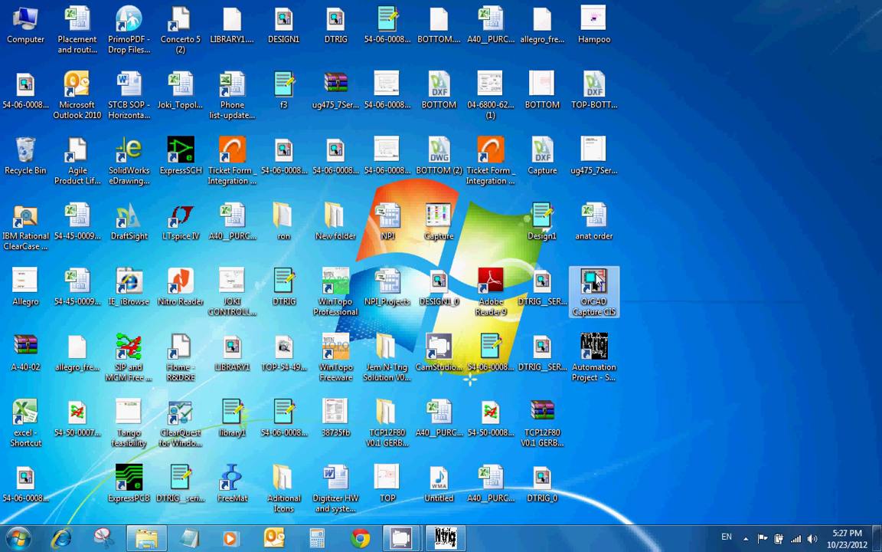
{"action": "double_click", "coordinate": [596, 282]}
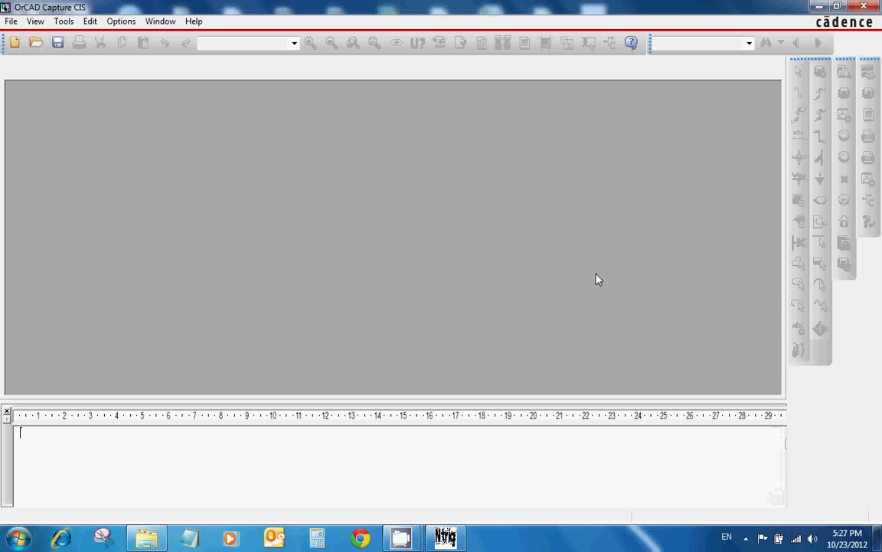
Step: Open the GENERIC_PROJECT design from C:\Ben\Generic_Project and maximize its project window
{"action": "left_click", "coordinate": [11, 21]}
{"action": "mouse_move", "coordinate": [31, 52]}
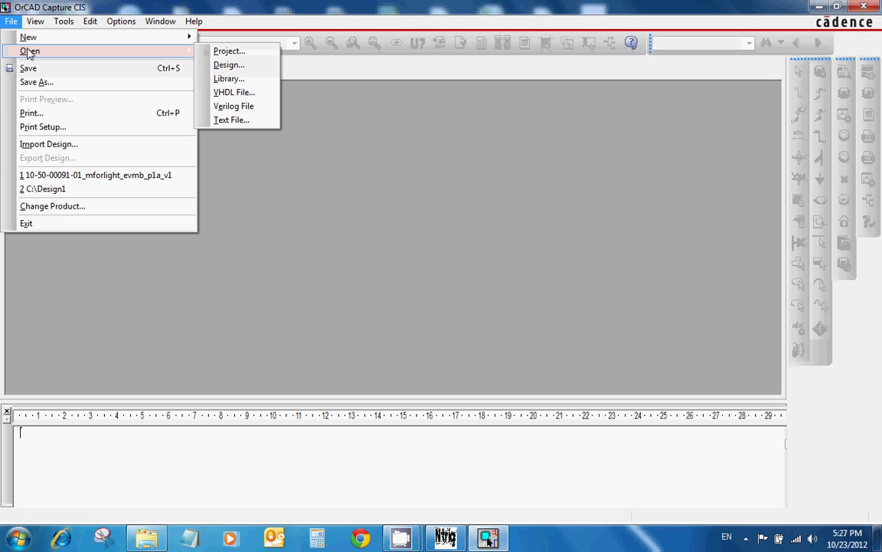
{"action": "left_click", "coordinate": [229, 65]}
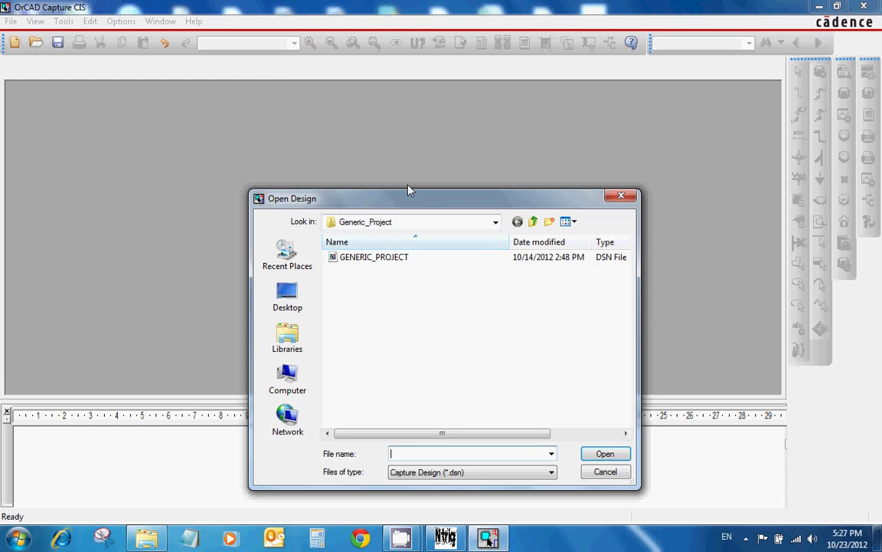
{"action": "left_click", "coordinate": [534, 222]}
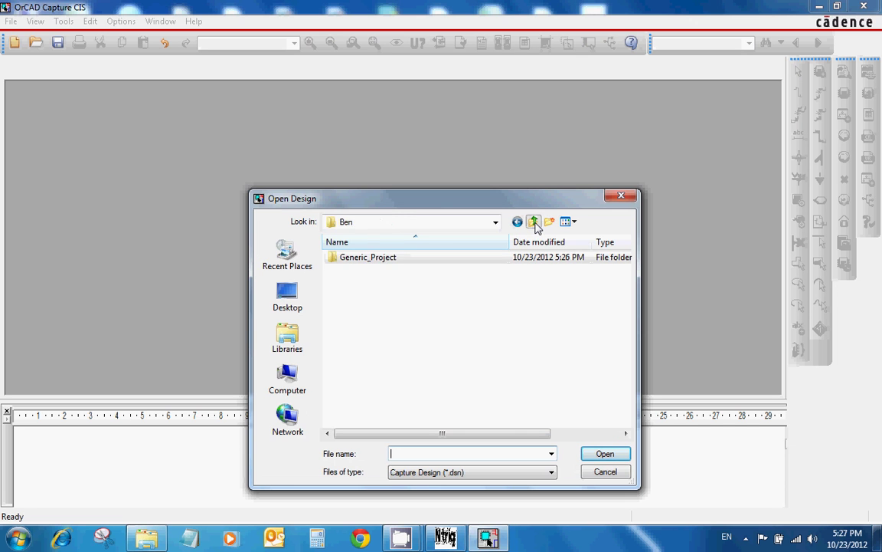
{"action": "left_click", "coordinate": [534, 222]}
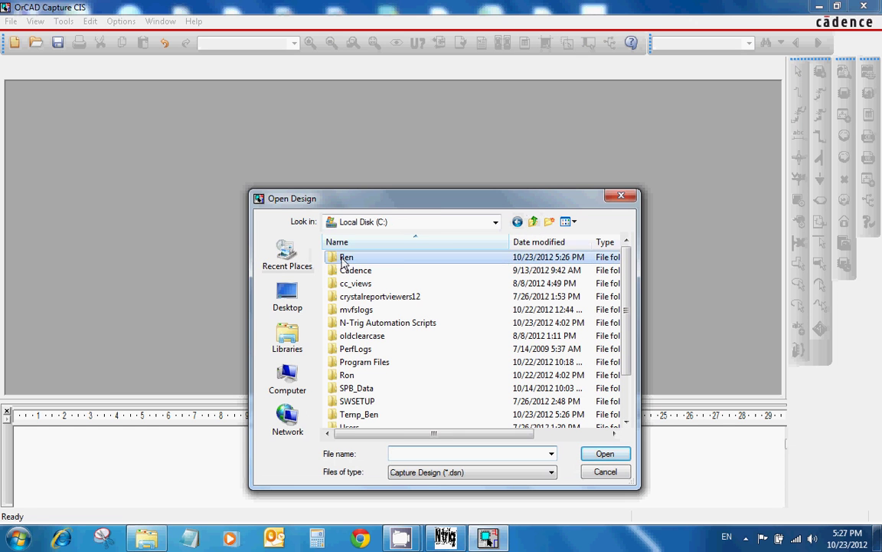
{"action": "double_click", "coordinate": [343, 261]}
{"action": "double_click", "coordinate": [356, 260]}
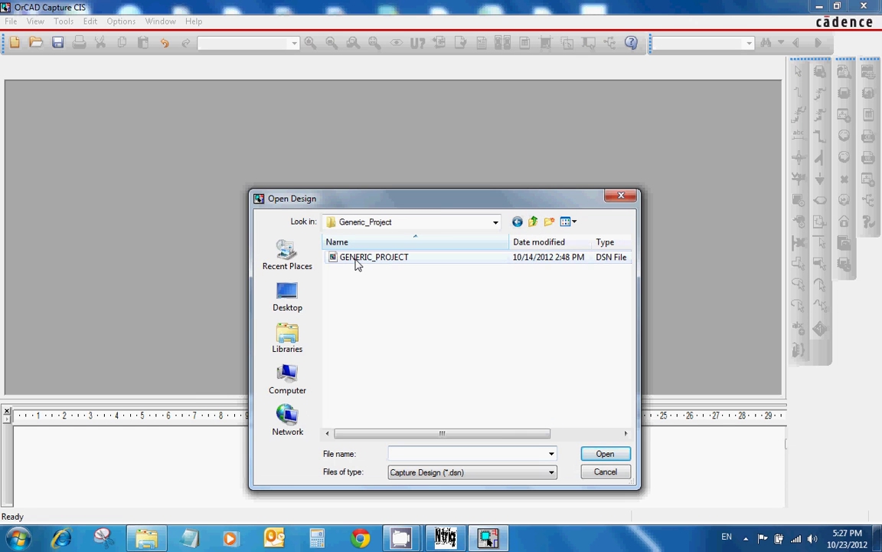
{"action": "left_click", "coordinate": [357, 260]}
{"action": "double_click", "coordinate": [356, 259]}
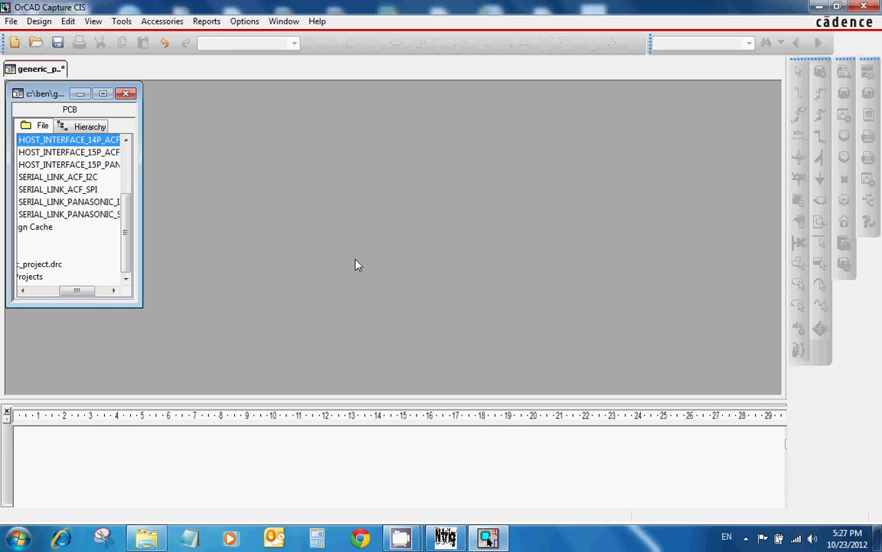
{"action": "left_click", "coordinate": [103, 93]}
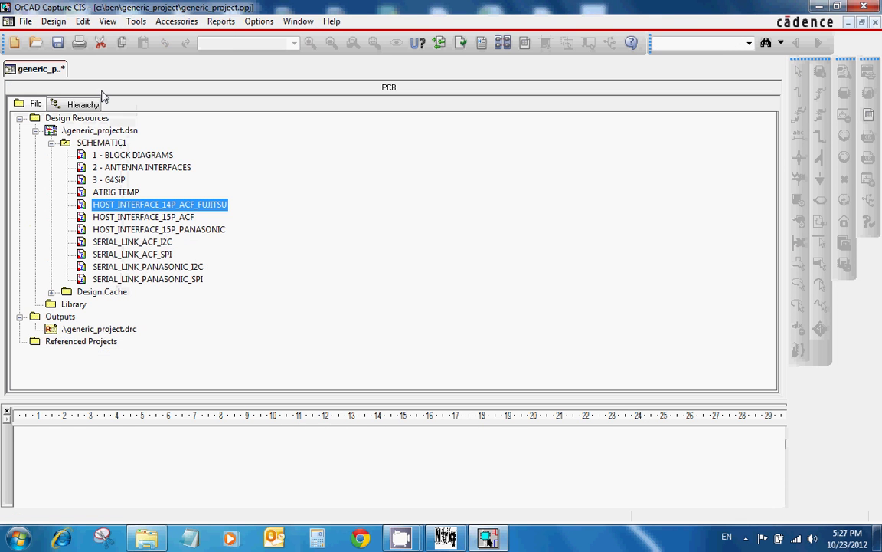
Step: Open the 1 - BLOCK DIAGRAMS schematic page and run the N-Trig Automation Scripts on the design
{"action": "left_click", "coordinate": [167, 157]}
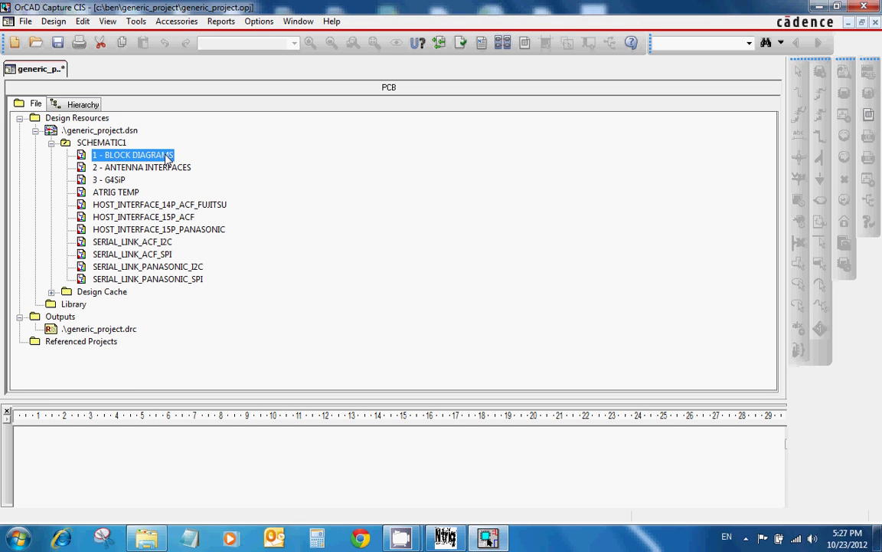
{"action": "double_click", "coordinate": [167, 156]}
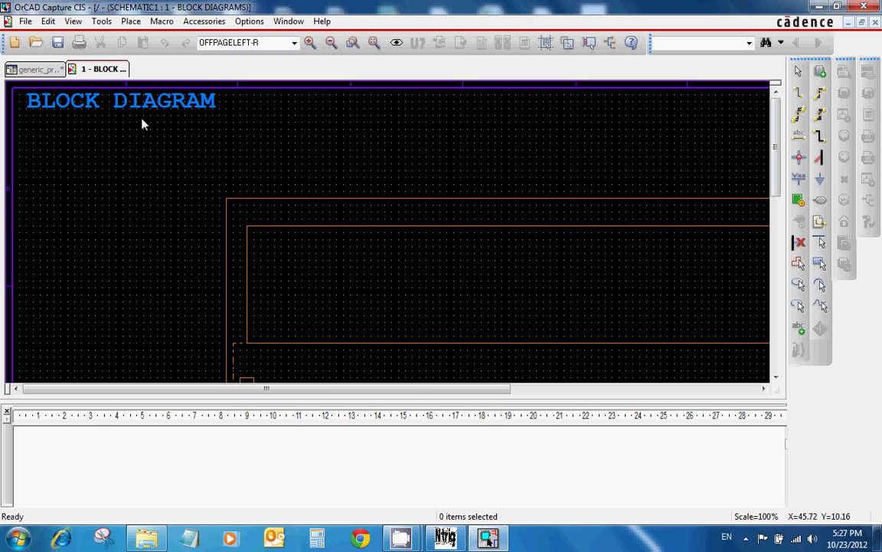
{"action": "left_click", "coordinate": [205, 22]}
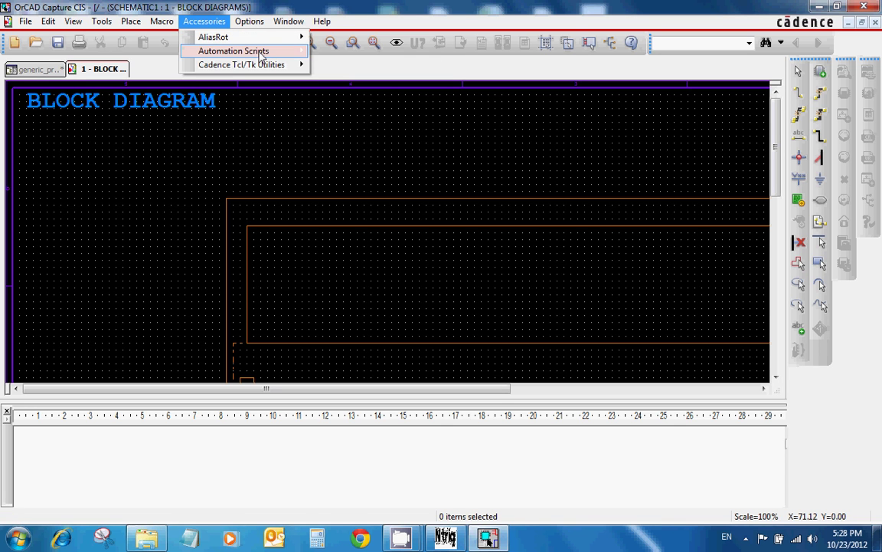
{"action": "mouse_move", "coordinate": [260, 56]}
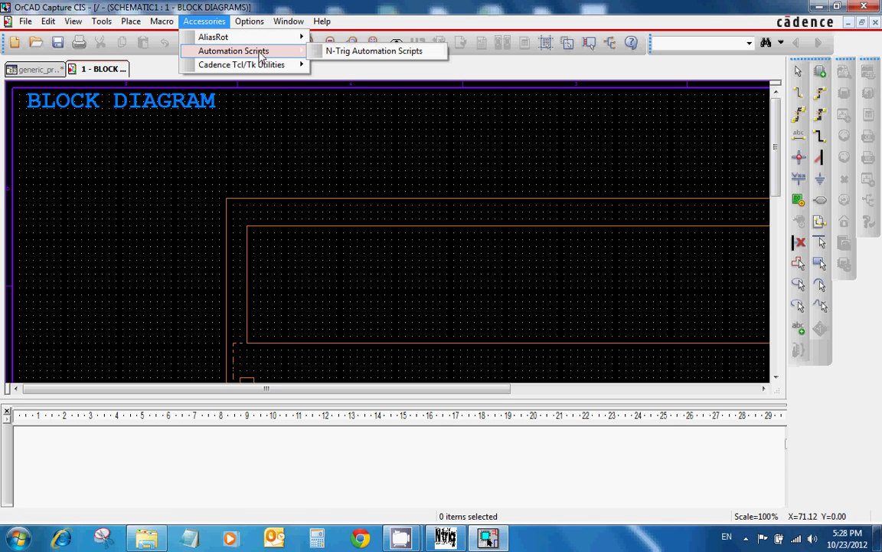
{"action": "left_click", "coordinate": [391, 52]}
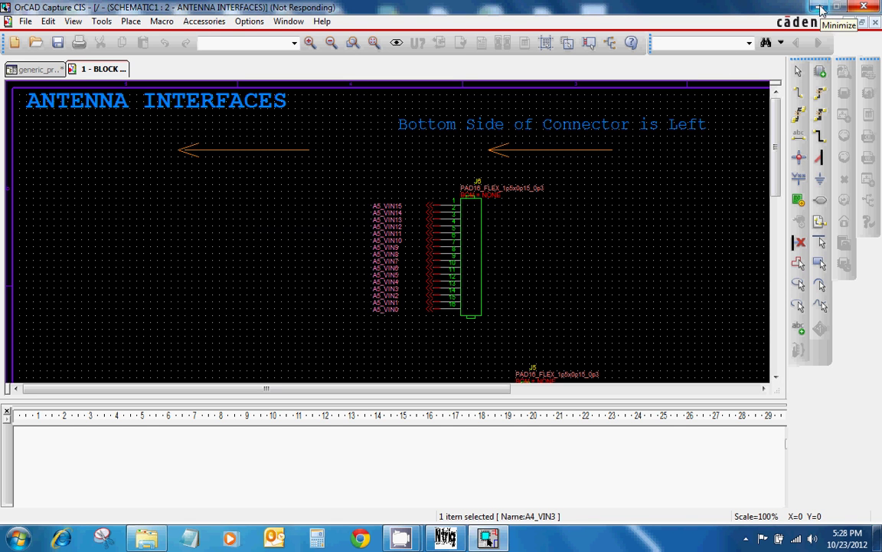
{"action": "left_click", "coordinate": [877, 543]}
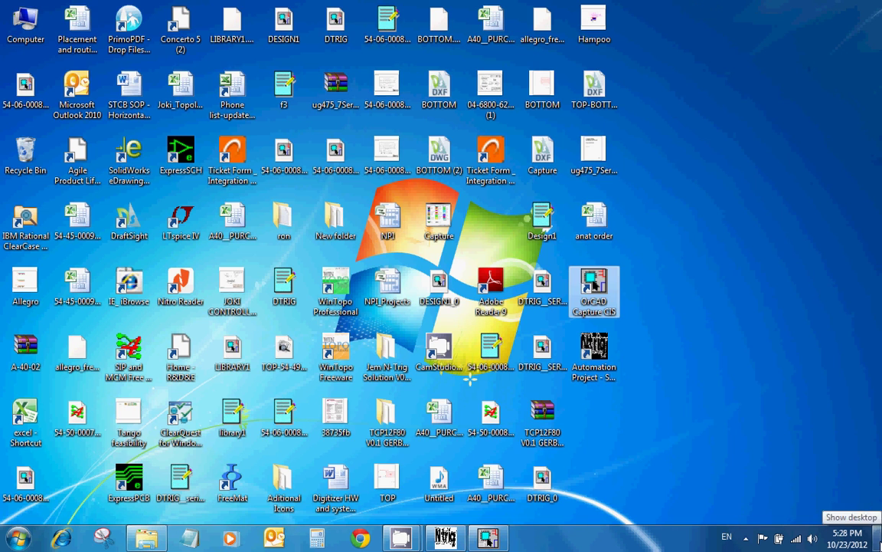
{"action": "mouse_move", "coordinate": [399, 538]}
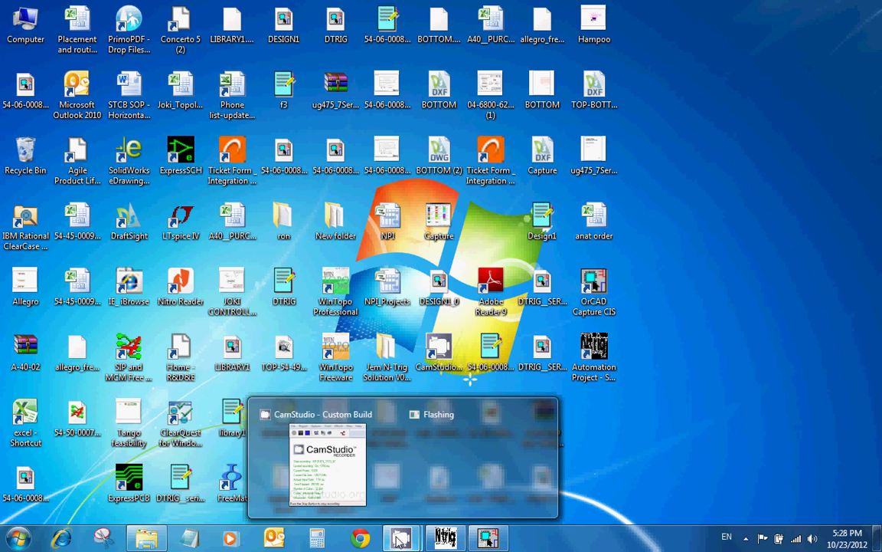
{"action": "left_click", "coordinate": [314, 437]}
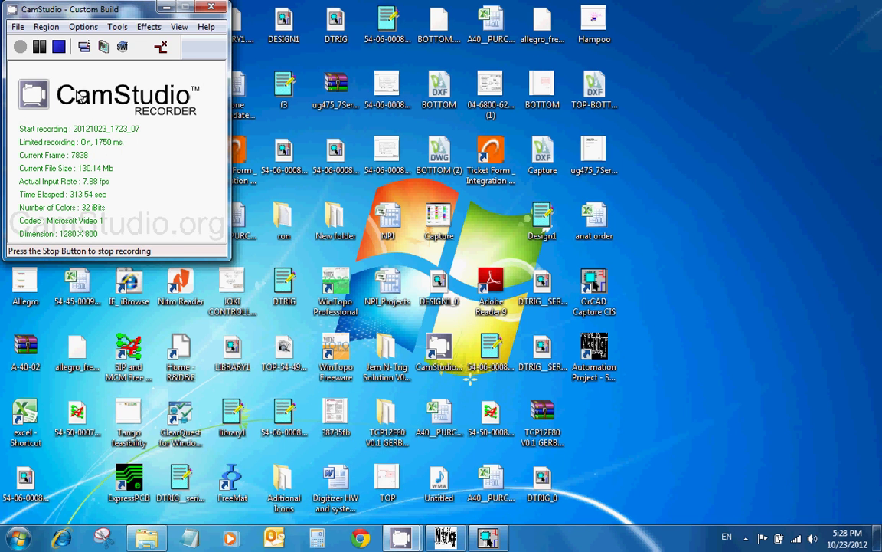
{"action": "left_click", "coordinate": [39, 47]}
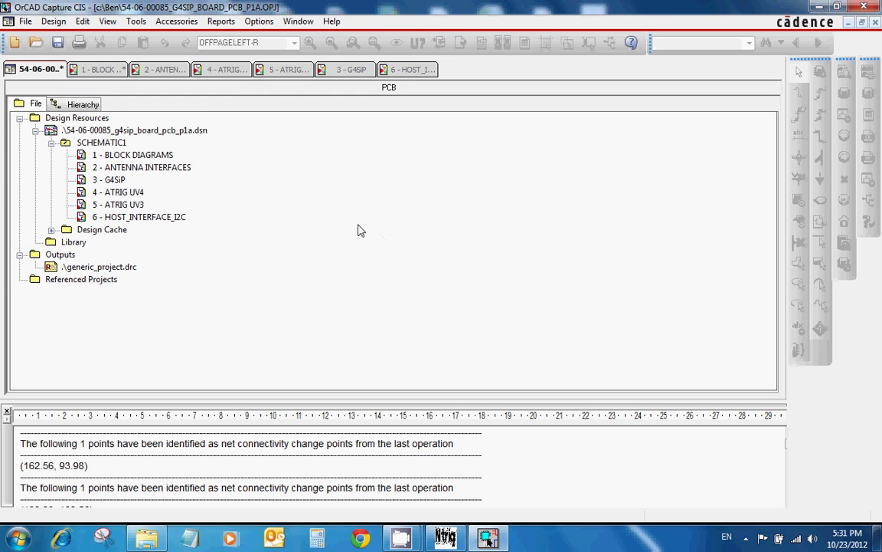
Step: Examine the generated 1 - BLOCK DIAGRAMS page, including its heading and the project details in the title block
{"action": "left_click", "coordinate": [97, 70]}
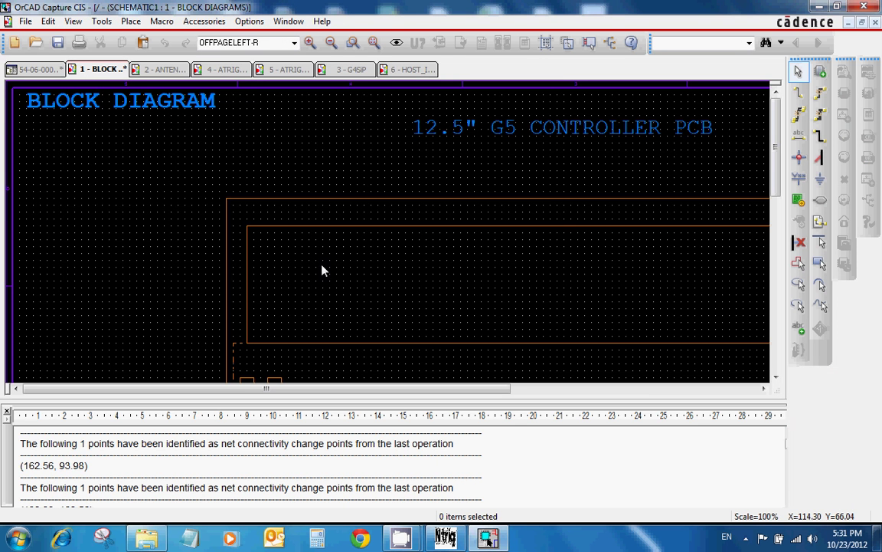
{"action": "key", "text": "o"}
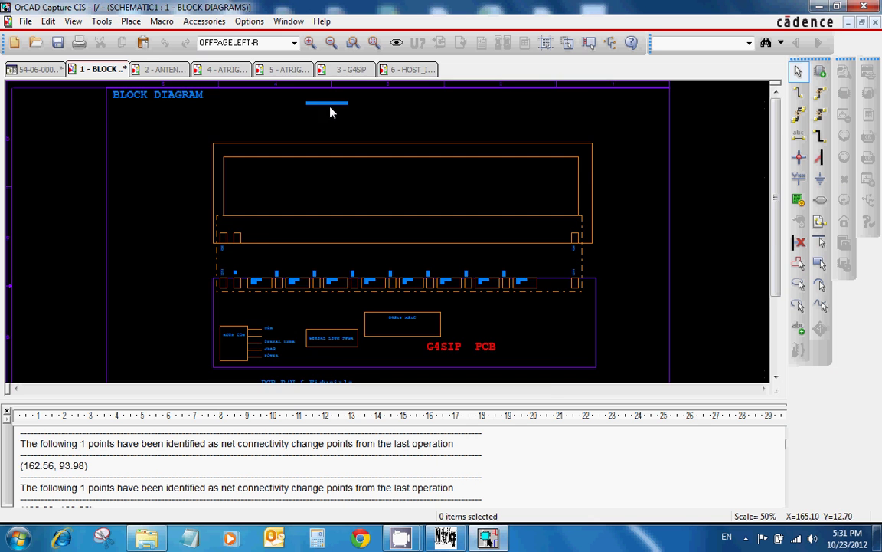
{"action": "key", "text": "i"}
{"action": "scroll", "coordinate": [406, 191], "scroll_direction": "down", "scroll_amount": 3}
{"action": "scroll", "coordinate": [429, 268], "scroll_direction": "down", "scroll_amount": 3, "text": "ctrl"}
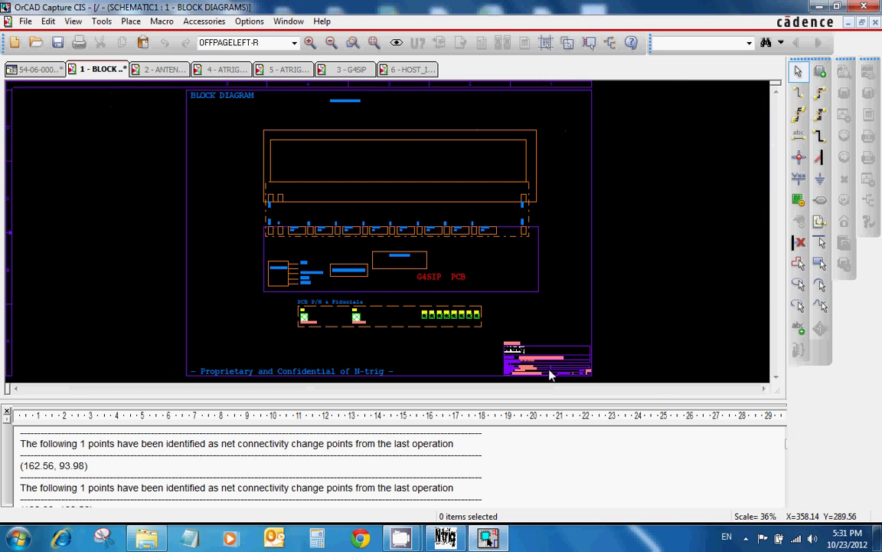
{"action": "scroll", "coordinate": [592, 328], "scroll_direction": "up", "scroll_amount": 4, "text": "ctrl"}
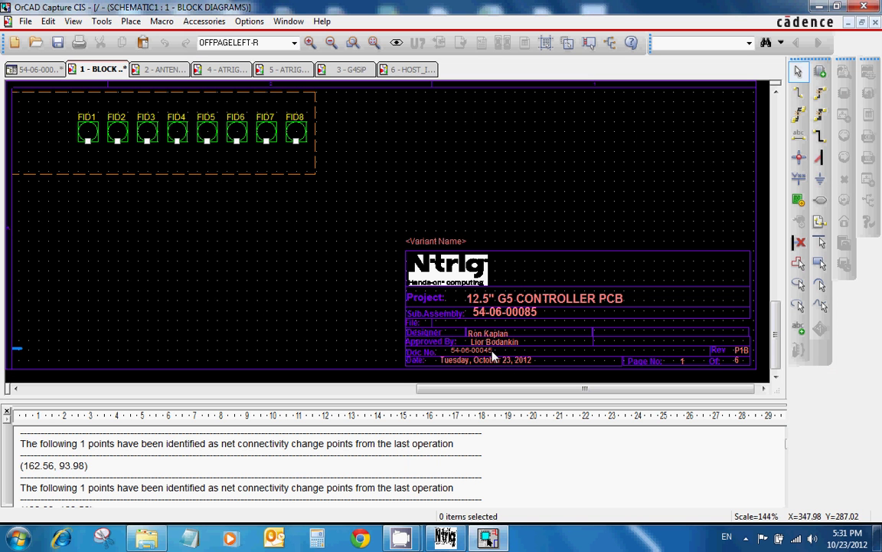
Step: Inspect the antenna connector row, the G4SIP PCB blocks and the PCB P/N & Fiducials area on the block diagram
{"action": "middle_click_drag", "start_coordinate": [411, 212], "coordinate": [315, 216]}
{"action": "scroll", "coordinate": [316, 211], "scroll_direction": "down", "scroll_amount": 2, "text": "ctrl"}
{"action": "scroll", "coordinate": [406, 257], "scroll_direction": "up", "scroll_amount": 1, "text": "ctrl"}
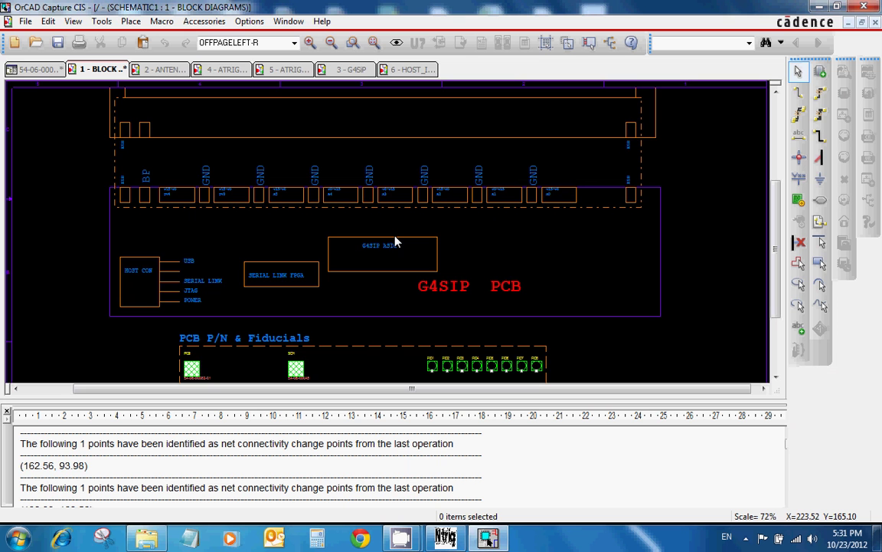
{"action": "scroll", "coordinate": [282, 199], "scroll_direction": "up", "scroll_amount": 1, "text": "ctrl"}
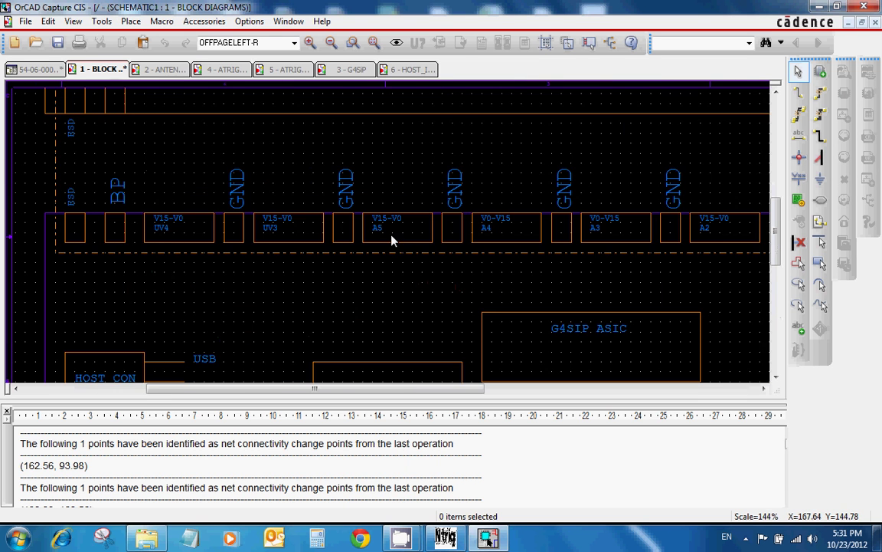
{"action": "scroll", "coordinate": [389, 266], "scroll_direction": "down", "scroll_amount": 1, "text": "ctrl"}
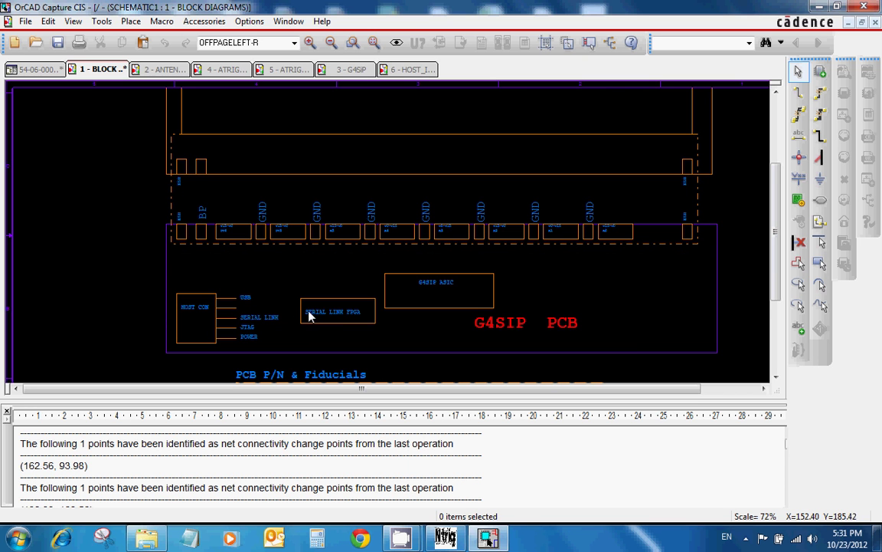
{"action": "scroll", "coordinate": [312, 321], "scroll_direction": "down", "scroll_amount": 1}
{"action": "scroll", "coordinate": [310, 321], "scroll_direction": "up", "scroll_amount": 1}
{"action": "scroll", "coordinate": [310, 322], "scroll_direction": "down", "scroll_amount": 5}
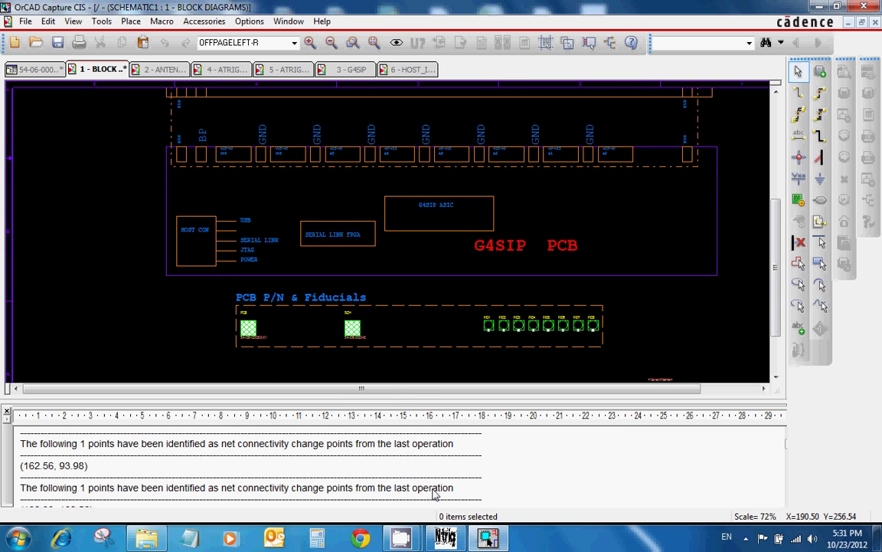
Step: Check the properties of the SCH document part under PCB P/N & Fiducials, widening the column to read its description, and close the Property Editor
{"action": "double_click", "coordinate": [352, 330]}
{"action": "scroll", "coordinate": [339, 347], "scroll_direction": "down", "scroll_amount": 4}
{"action": "scroll", "coordinate": [342, 348], "scroll_direction": "up", "scroll_amount": 4}
{"action": "left_click", "coordinate": [353, 91]}
{"action": "scroll", "coordinate": [367, 153], "scroll_direction": "up", "scroll_amount": 5}
{"action": "left_click", "coordinate": [322, 97]}
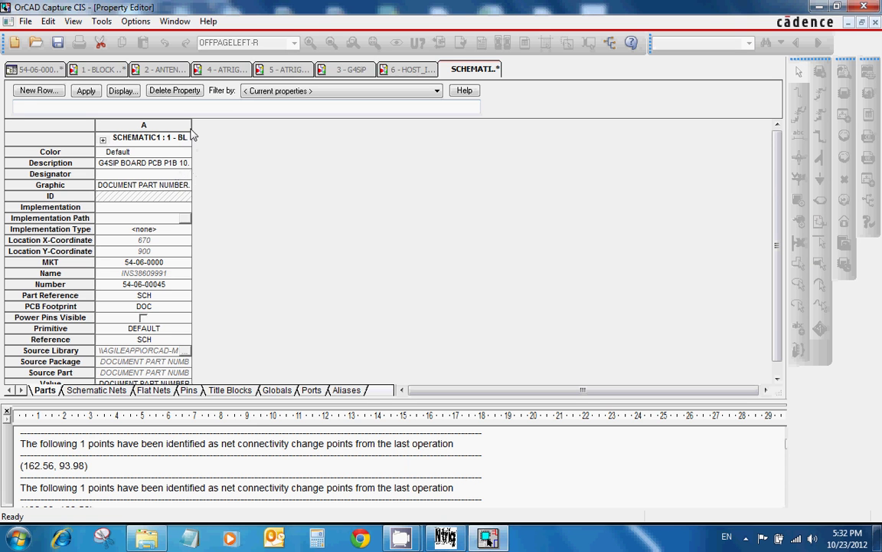
{"action": "left_click_drag", "start_coordinate": [191, 133], "coordinate": [286, 131]}
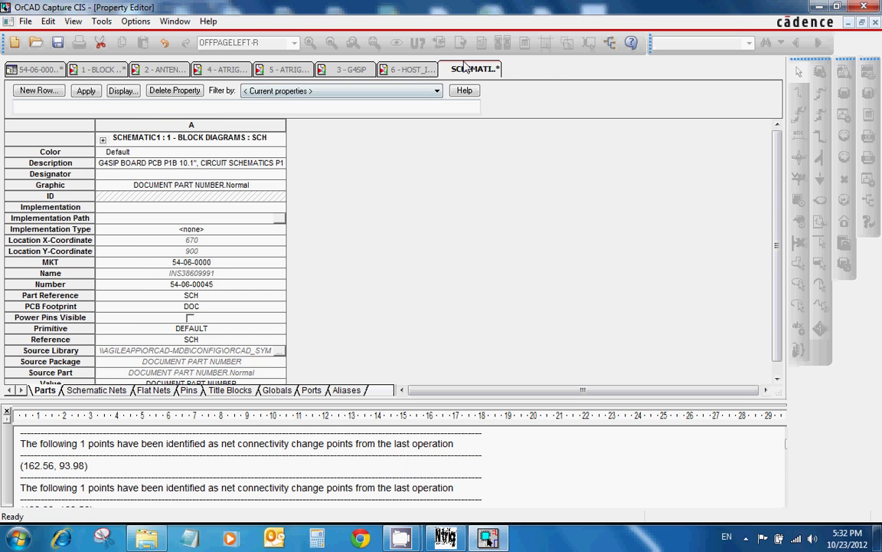
{"action": "right_click", "coordinate": [465, 71]}
{"action": "left_click", "coordinate": [494, 147]}
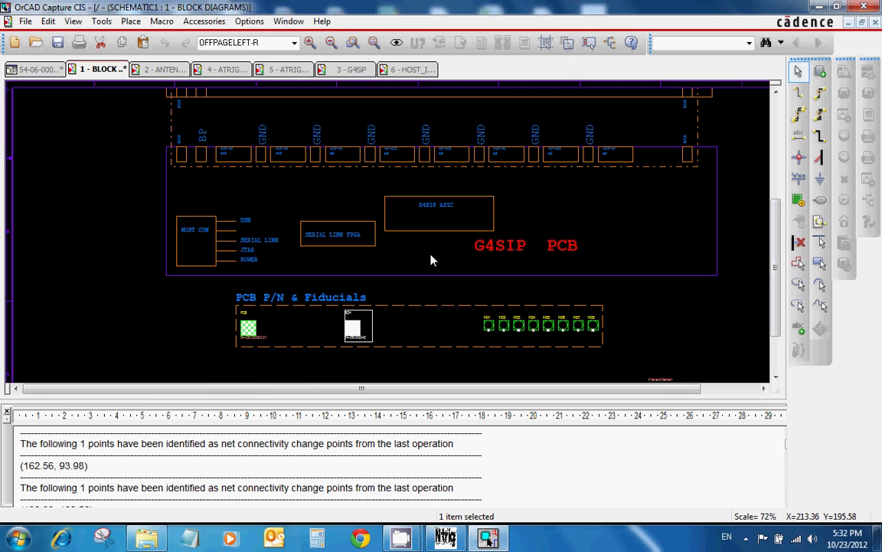
Step: Review the 2 - ANTENNA INTERFACES page, checking the antenna connectors' pin nets and the ESD dummy antenna pads
{"action": "left_click", "coordinate": [169, 70]}
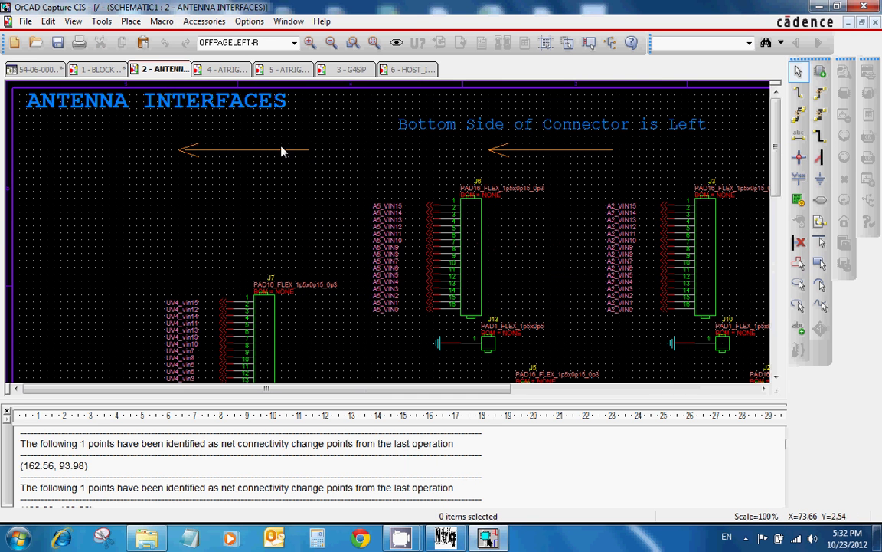
{"action": "key", "text": "o"}
{"action": "scroll", "coordinate": [429, 249], "scroll_direction": "down", "scroll_amount": 4}
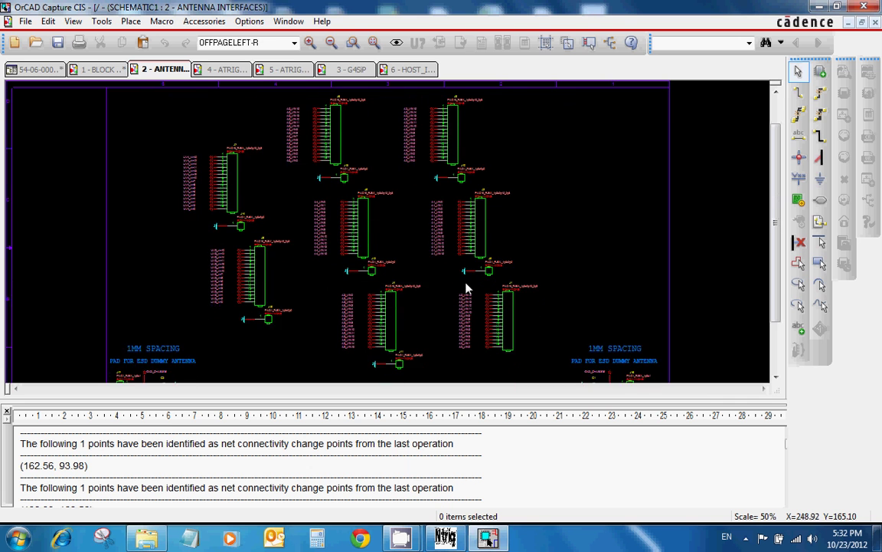
{"action": "scroll", "coordinate": [512, 304], "scroll_direction": "down", "scroll_amount": 1}
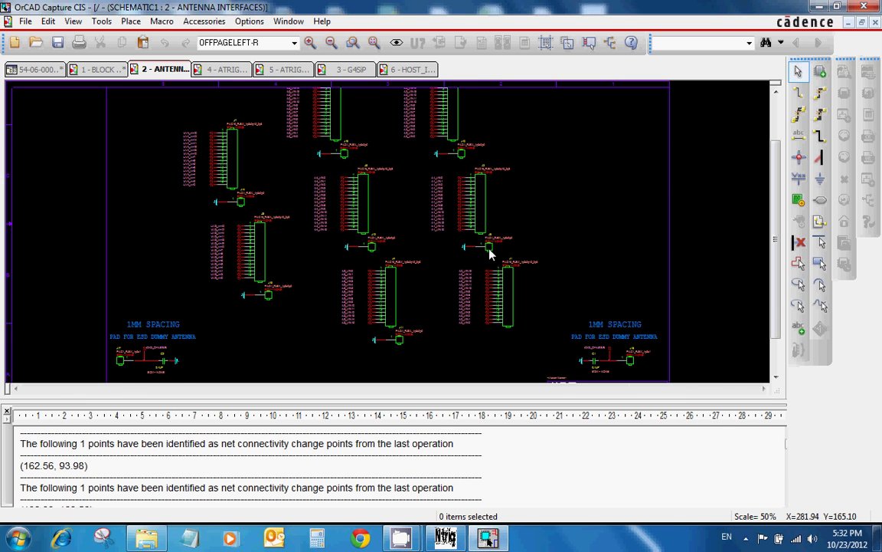
{"action": "scroll", "coordinate": [596, 369], "scroll_direction": "up", "scroll_amount": 1, "text": "ctrl"}
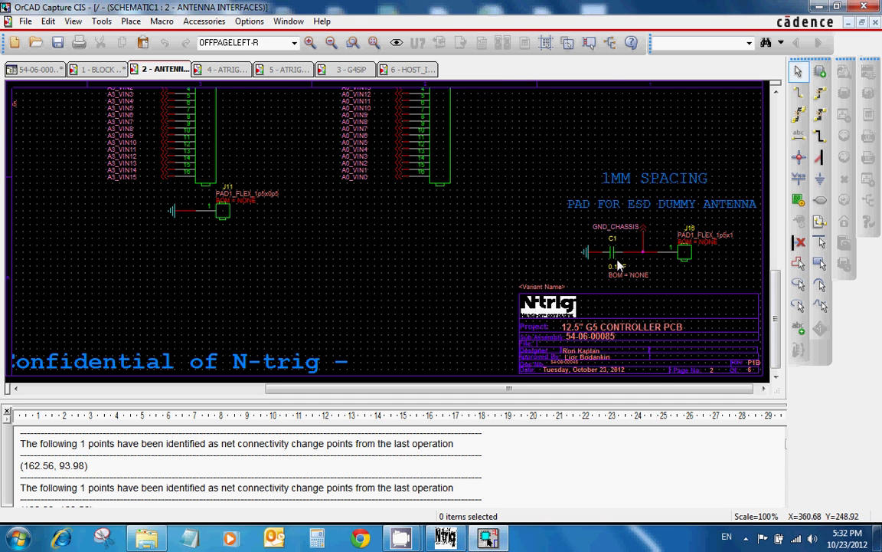
{"action": "scroll", "coordinate": [619, 263], "scroll_direction": "down", "scroll_amount": 1, "text": "ctrl"}
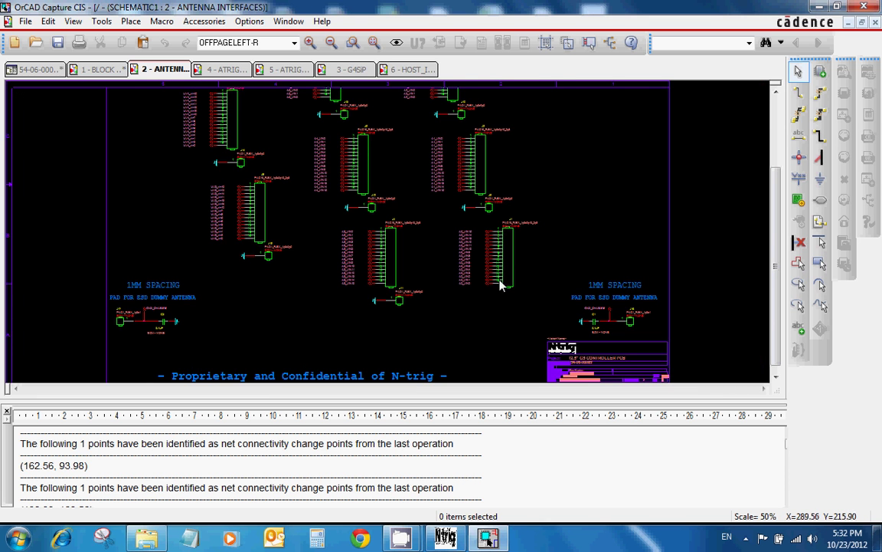
{"action": "scroll", "coordinate": [471, 264], "scroll_direction": "up", "scroll_amount": 1, "text": "ctrl"}
{"action": "scroll", "coordinate": [394, 256], "scroll_direction": "up", "scroll_amount": 2}
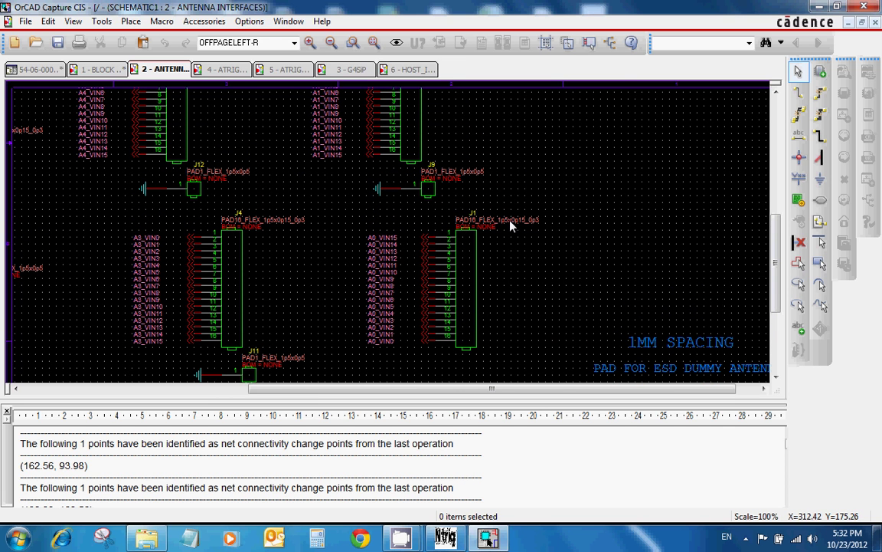
{"action": "right_click", "coordinate": [167, 74]}
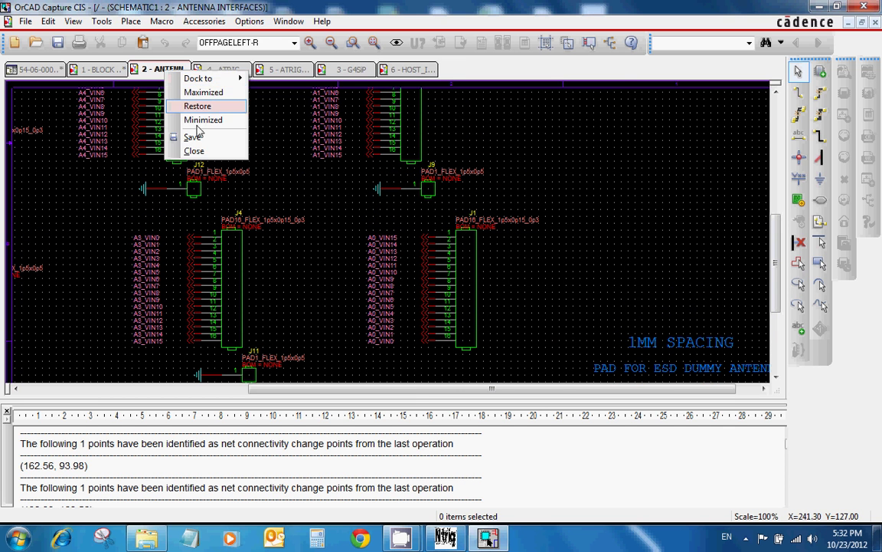
Step: Review the 4 - ATRIG UV4 and 5 - ATRIG UV3 pages, checking each ATRIG ASIC with its capacitors and input nets
{"action": "left_click", "coordinate": [223, 69]}
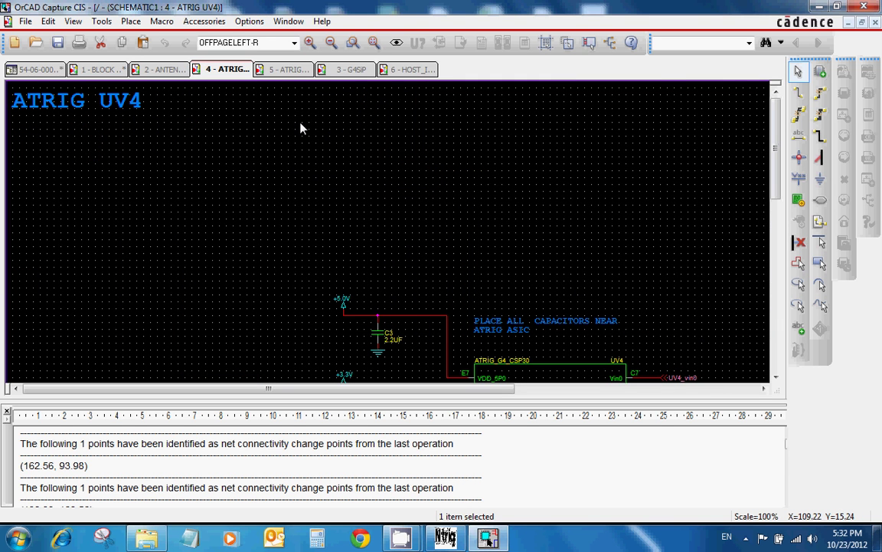
{"action": "scroll", "coordinate": [300, 128], "scroll_direction": "down", "scroll_amount": 1, "text": "ctrl"}
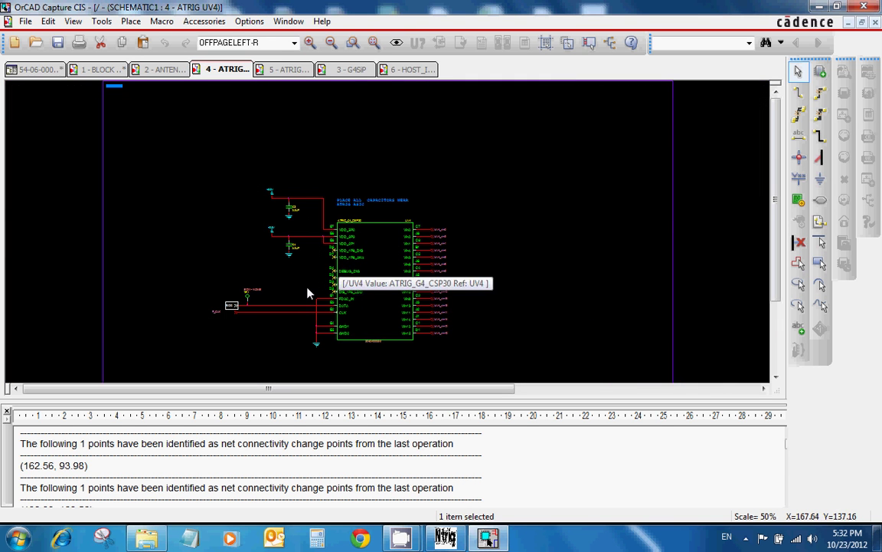
{"action": "scroll", "coordinate": [389, 239], "scroll_direction": "up", "scroll_amount": 1, "text": "ctrl"}
{"action": "scroll", "coordinate": [388, 239], "scroll_direction": "down", "scroll_amount": 1, "text": "ctrl"}
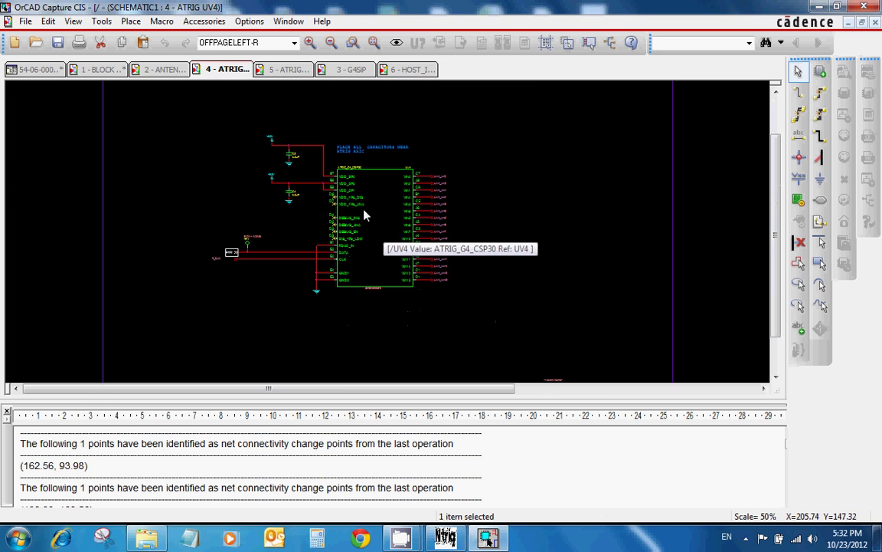
{"action": "left_click", "coordinate": [265, 69]}
{"action": "scroll", "coordinate": [407, 247], "scroll_direction": "down", "scroll_amount": 7}
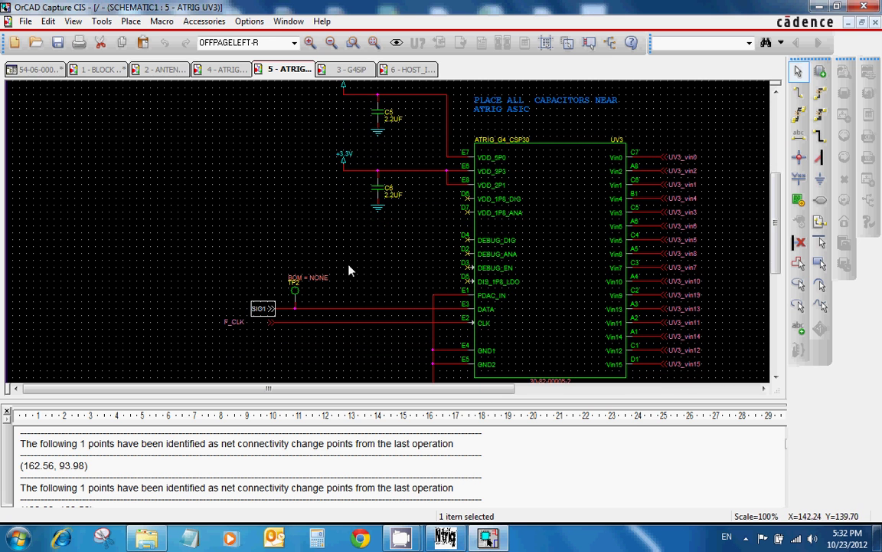
Step: Examine the 3 - G4SiP page, including the clock filter circuit, the SIO and FSCS nets, and the antenna input nets
{"action": "left_click", "coordinate": [354, 70]}
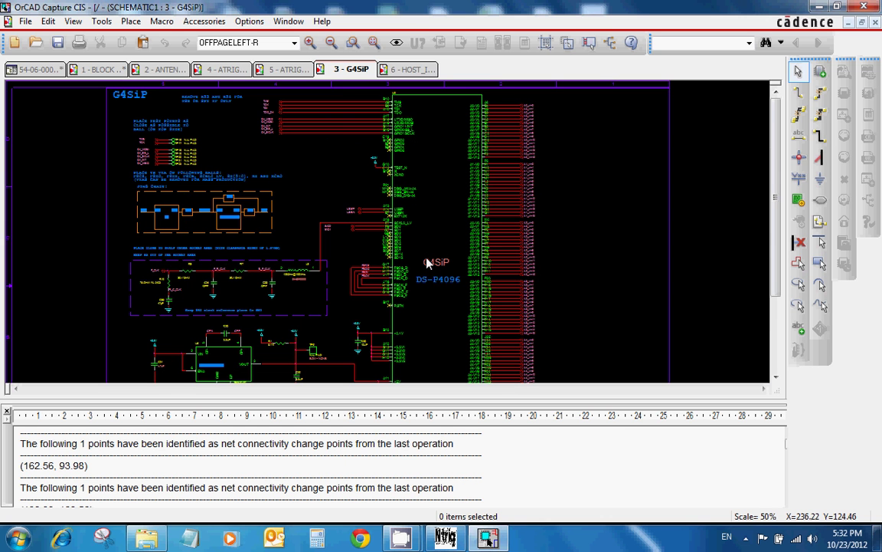
{"action": "scroll", "coordinate": [429, 249], "scroll_direction": "down", "scroll_amount": 1}
{"action": "scroll", "coordinate": [354, 249], "scroll_direction": "up", "scroll_amount": 2, "text": "ctrl"}
{"action": "scroll", "coordinate": [394, 238], "scroll_direction": "down", "scroll_amount": 1, "text": "ctrl"}
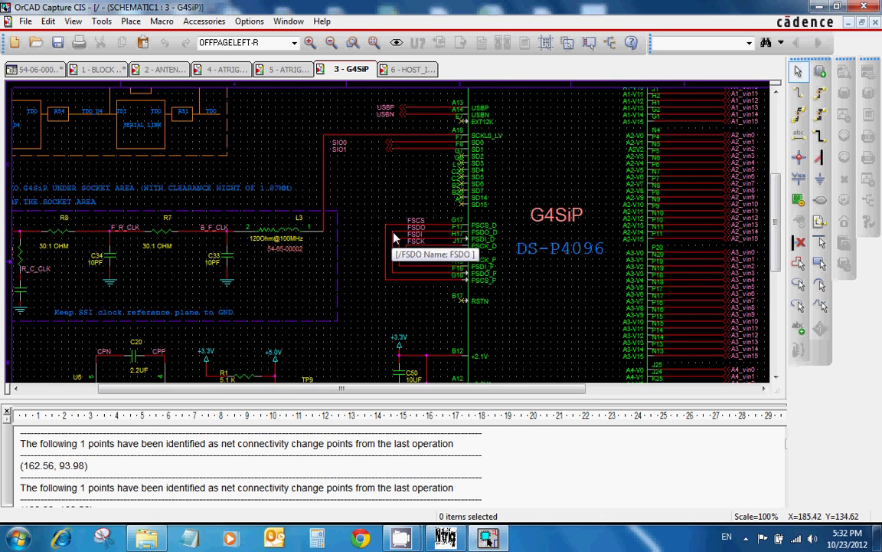
{"action": "middle_click", "coordinate": [382, 236]}
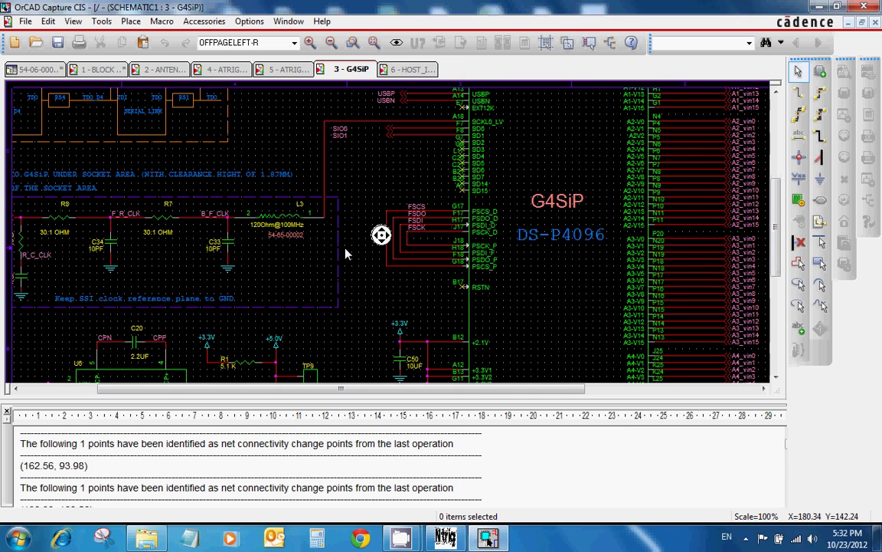
{"action": "middle_click", "coordinate": [270, 247]}
{"action": "scroll", "coordinate": [314, 241], "scroll_direction": "down", "scroll_amount": 2}
{"action": "scroll", "coordinate": [536, 253], "scroll_direction": "up", "scroll_amount": 1}
{"action": "scroll", "coordinate": [549, 255], "scroll_direction": "up", "scroll_amount": 2}
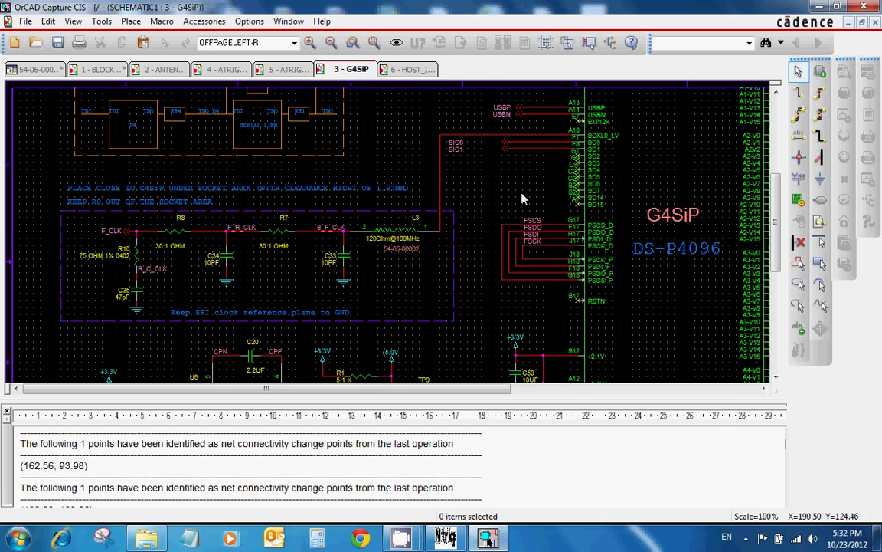
{"action": "middle_click", "coordinate": [496, 233]}
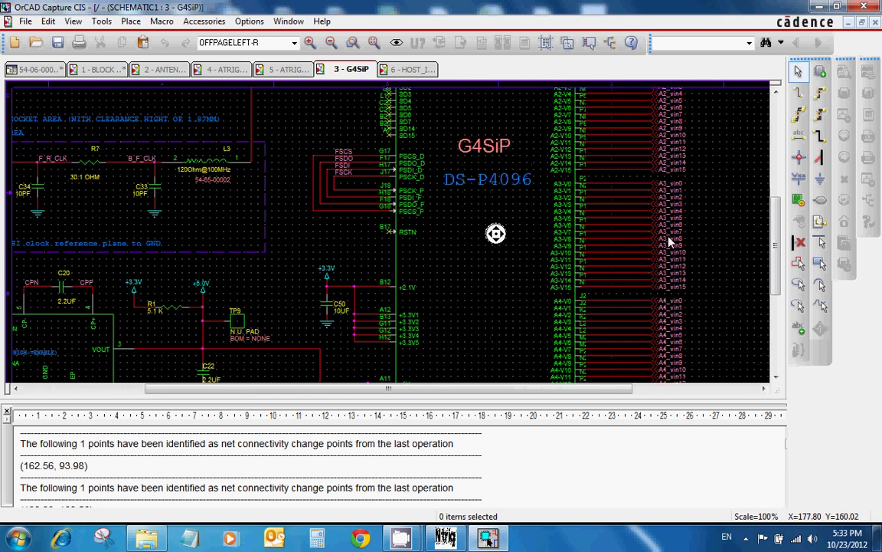
{"action": "middle_click", "coordinate": [620, 198]}
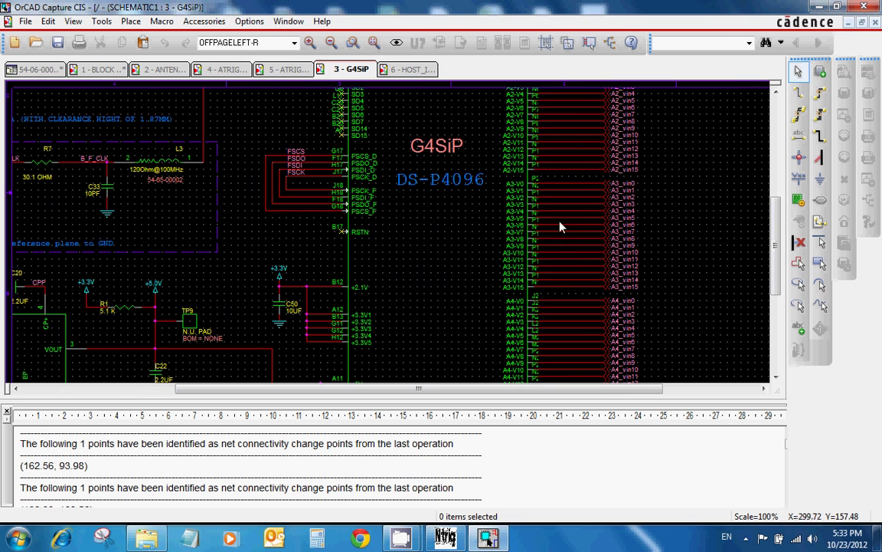
Step: Review the SERIAL LINK connector J20 and the ESD protection parts U1 to U3 on the 6 - HOST_INTERFACE_I2C page
{"action": "left_click", "coordinate": [418, 69]}
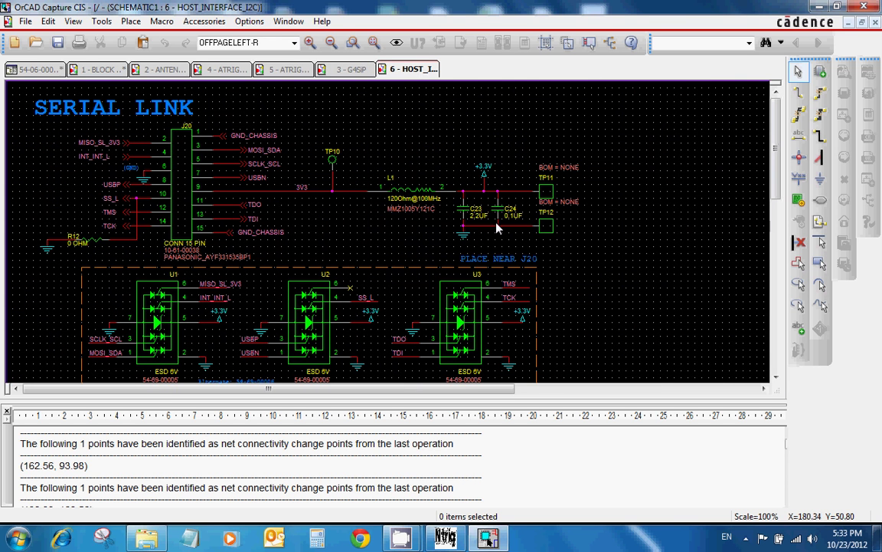
{"action": "scroll", "coordinate": [418, 238], "scroll_direction": "down", "scroll_amount": 1, "text": "ctrl"}
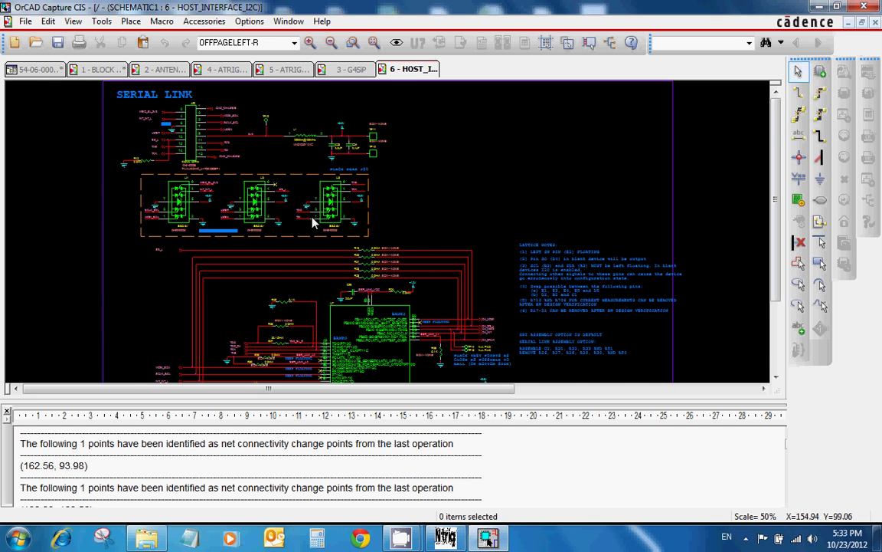
{"action": "scroll", "coordinate": [280, 202], "scroll_direction": "up", "scroll_amount": 1, "text": "ctrl"}
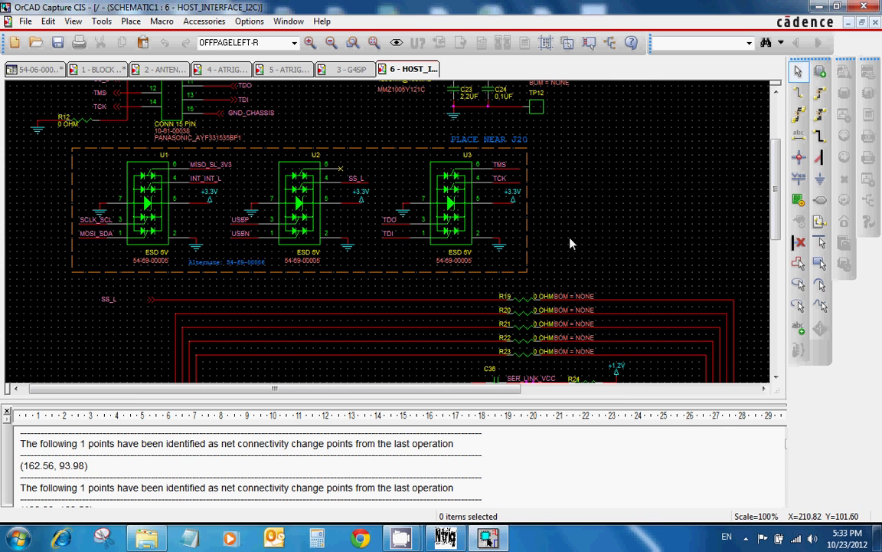
{"action": "scroll", "coordinate": [571, 241], "scroll_direction": "down", "scroll_amount": 3}
Step: Inspect the U7 MACHXO2 device on the host interface page and the BOM settings of resistors R19 to R23
{"action": "key", "text": "Home"}
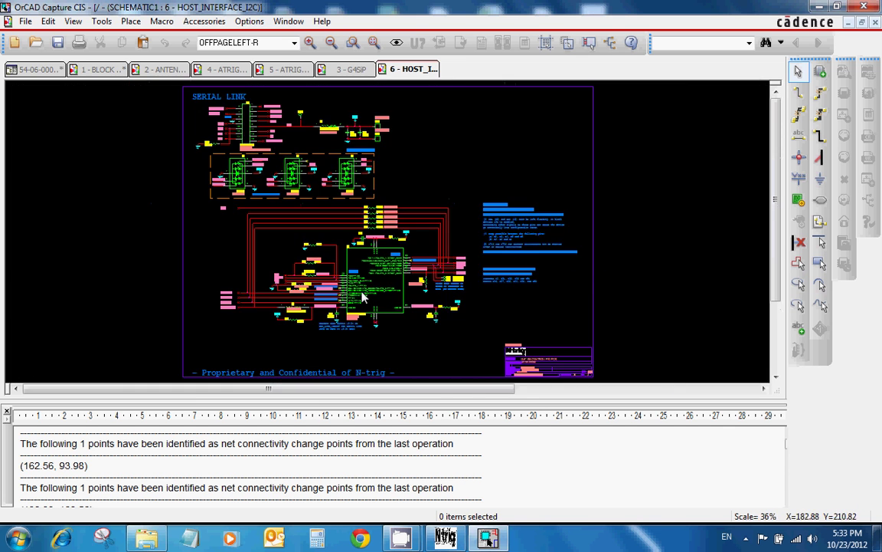
{"action": "scroll", "coordinate": [368, 291], "scroll_direction": "up", "scroll_amount": 1, "text": "ctrl"}
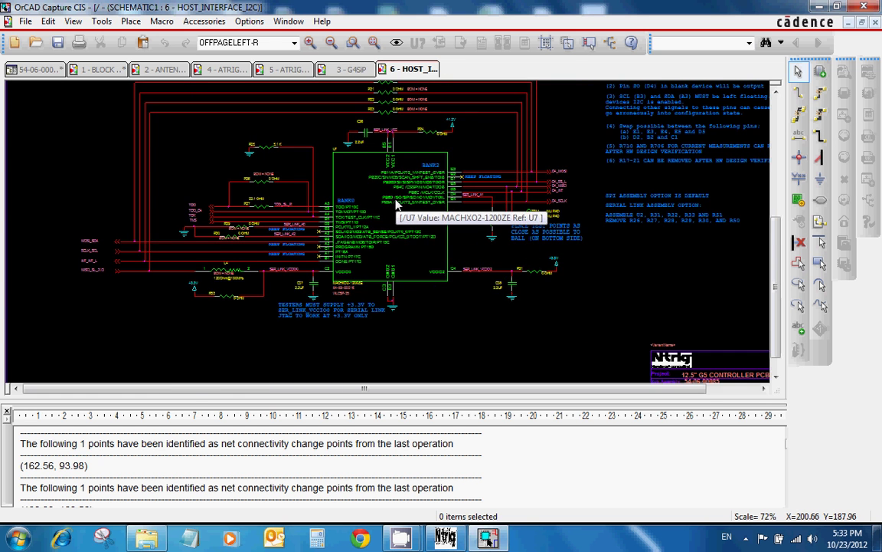
{"action": "scroll", "coordinate": [397, 205], "scroll_direction": "up", "scroll_amount": 1, "text": "ctrl"}
{"action": "scroll", "coordinate": [387, 241], "scroll_direction": "down", "scroll_amount": 1}
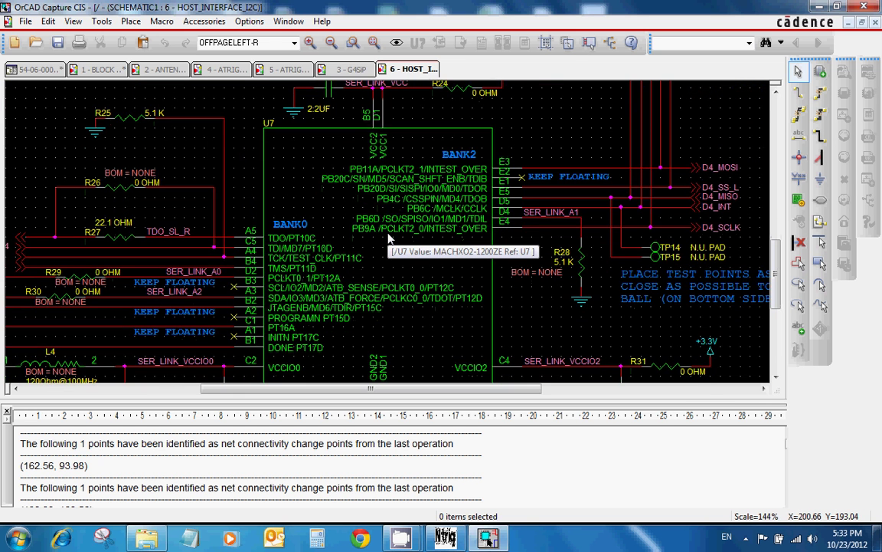
{"action": "scroll", "coordinate": [389, 239], "scroll_direction": "down", "scroll_amount": 1, "text": "ctrl"}
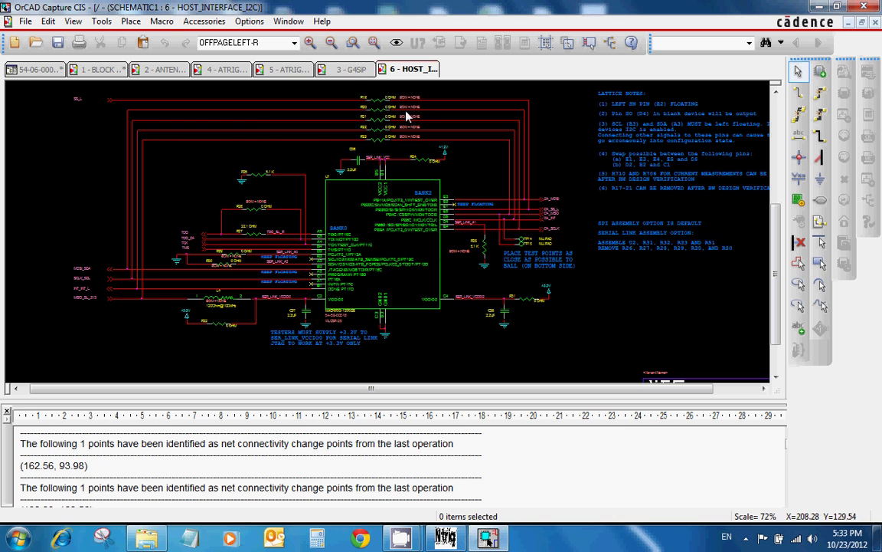
{"action": "scroll", "coordinate": [397, 128], "scroll_direction": "up", "scroll_amount": 1, "text": "ctrl"}
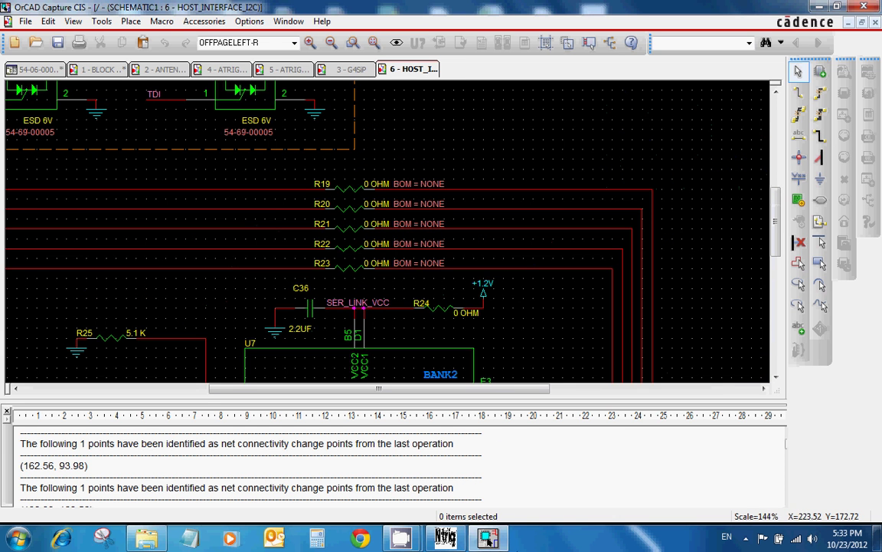
Step: Check the communication assembly option in the N-Trig Automation Scripts window and return to the host interface schematic in OrCAD Capture CIS
{"action": "left_click", "coordinate": [450, 538]}
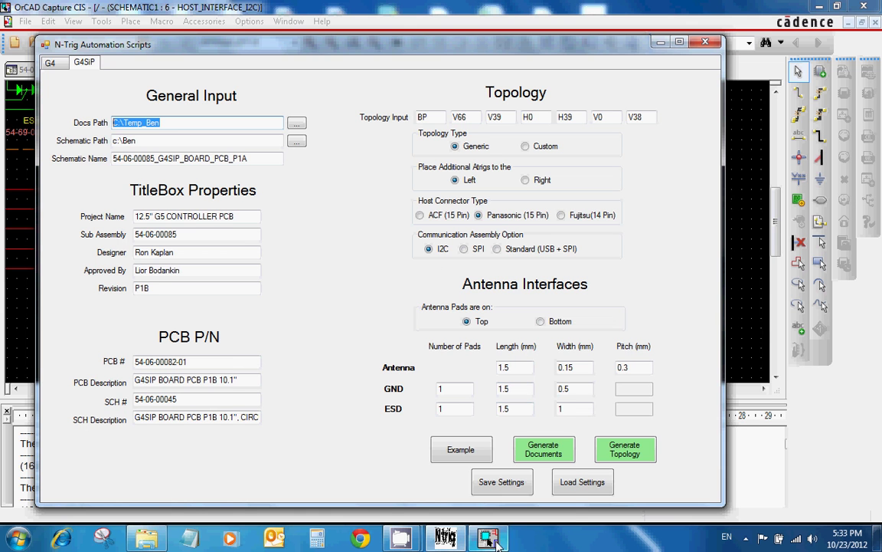
{"action": "mouse_move", "coordinate": [488, 538]}
{"action": "left_click", "coordinate": [485, 484]}
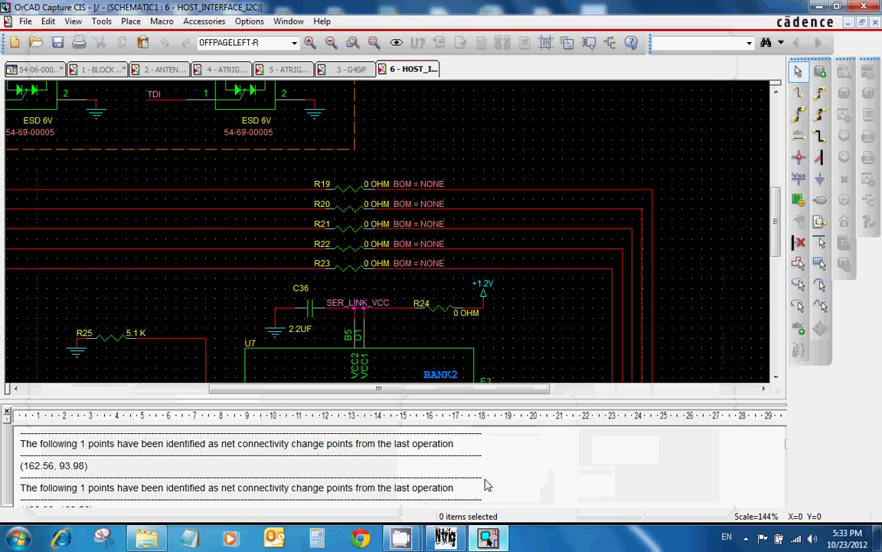
Step: Recheck the assembly of the resistors around U7, including R19 to R23 and R26, against the I2C option
{"action": "scroll", "coordinate": [382, 278], "scroll_direction": "down", "scroll_amount": 1, "text": "ctrl"}
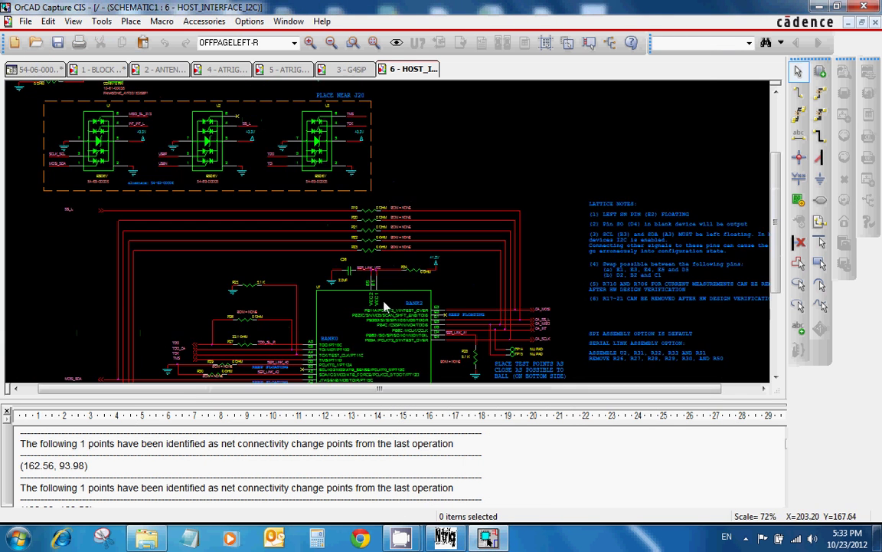
{"action": "scroll", "coordinate": [380, 253], "scroll_direction": "up", "scroll_amount": 2, "text": "ctrl"}
{"action": "scroll", "coordinate": [377, 188], "scroll_direction": "down", "scroll_amount": 1, "text": "ctrl"}
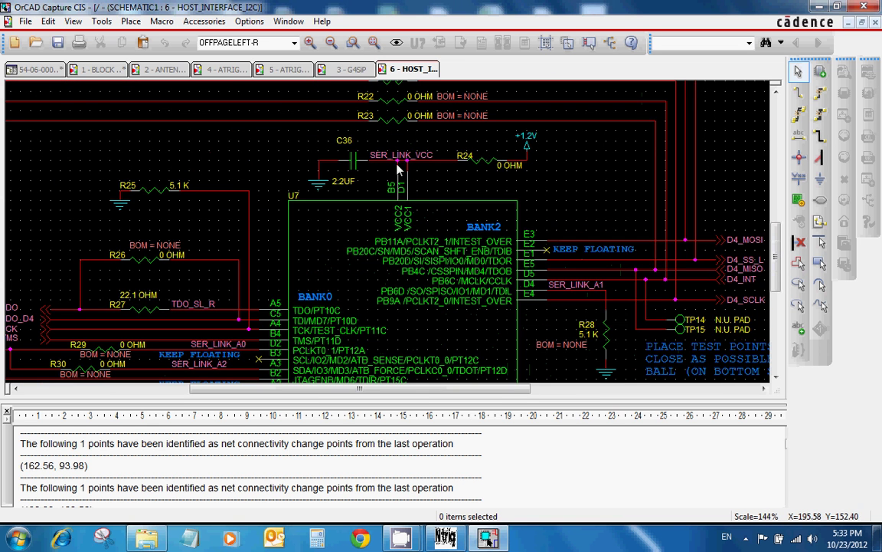
{"action": "scroll", "coordinate": [375, 197], "scroll_direction": "up", "scroll_amount": 2}
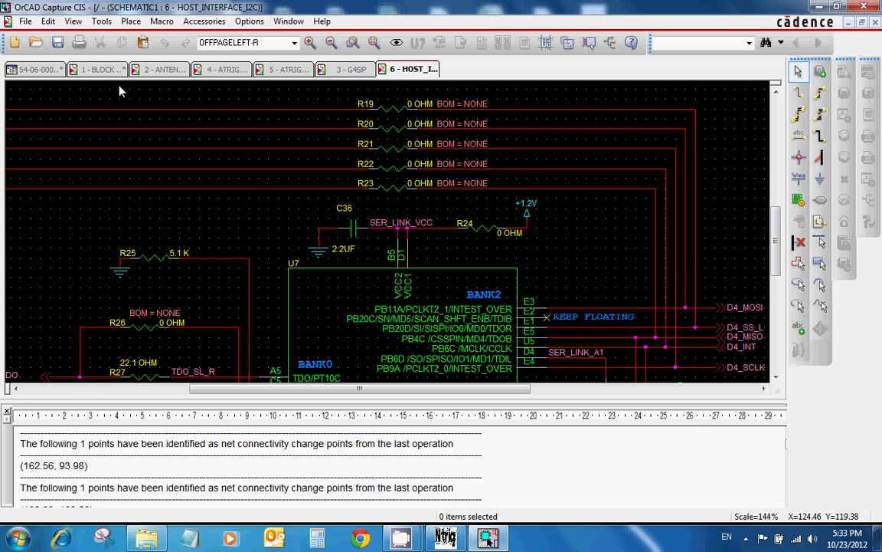
{"action": "scroll", "coordinate": [552, 303], "scroll_direction": "down", "scroll_amount": 1}
Step: Check the project details in the title block of the 6 - HOST_INTERFACE_I2C page
{"action": "left_click_drag", "start_coordinate": [774, 245], "coordinate": [774, 333]}
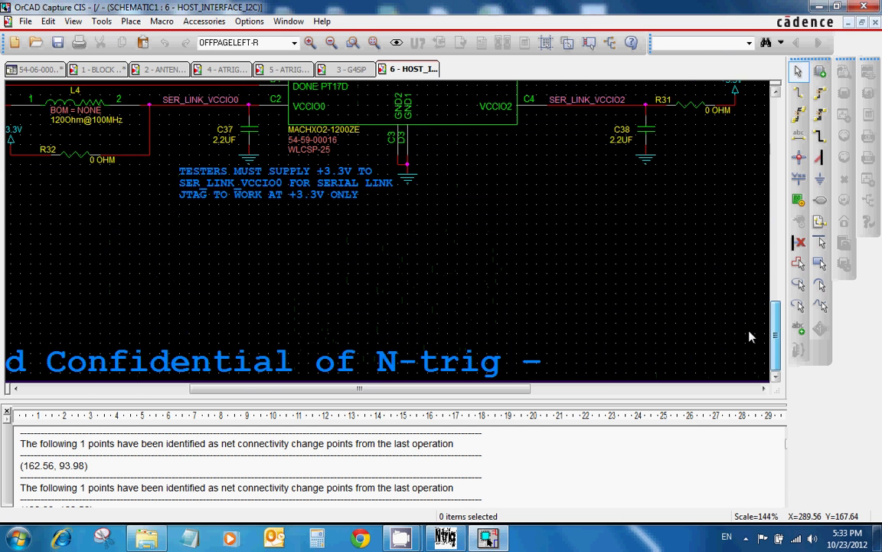
{"action": "left_click_drag", "start_coordinate": [526, 387], "coordinate": [774, 392]}
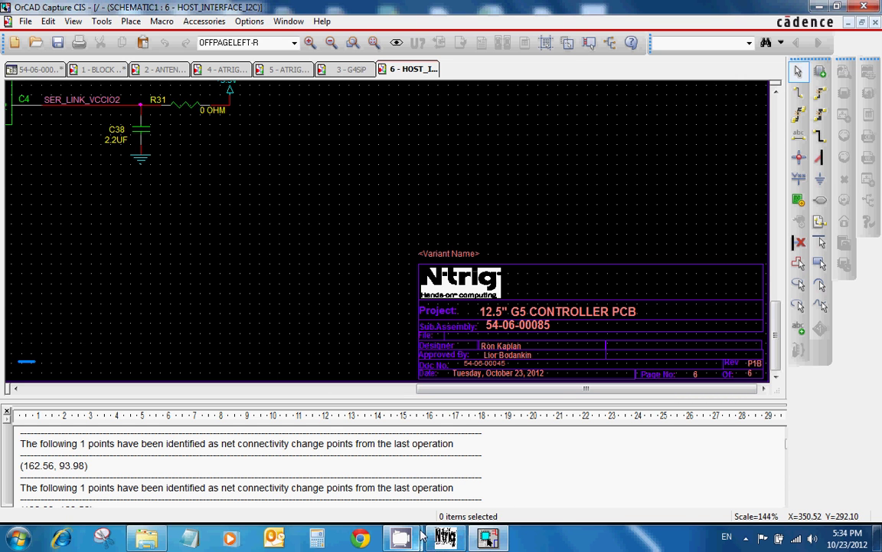
{"action": "mouse_move", "coordinate": [442, 539]}
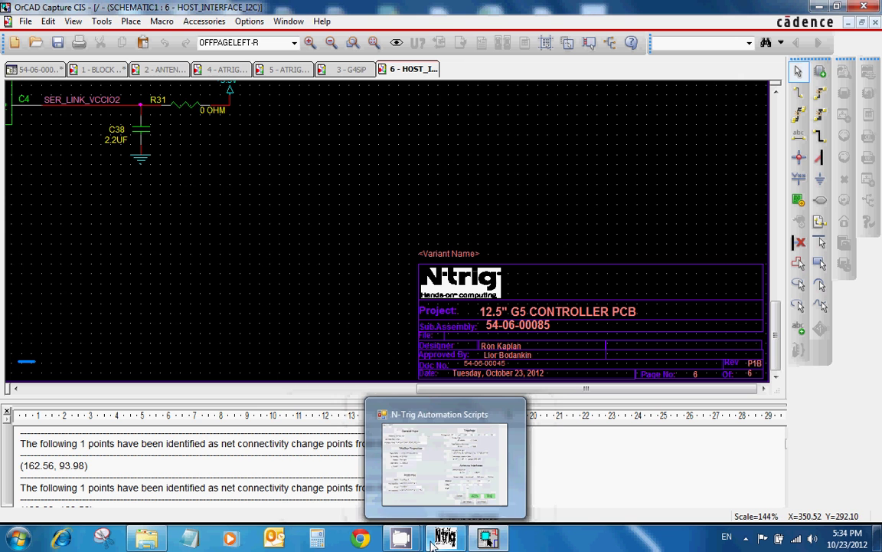